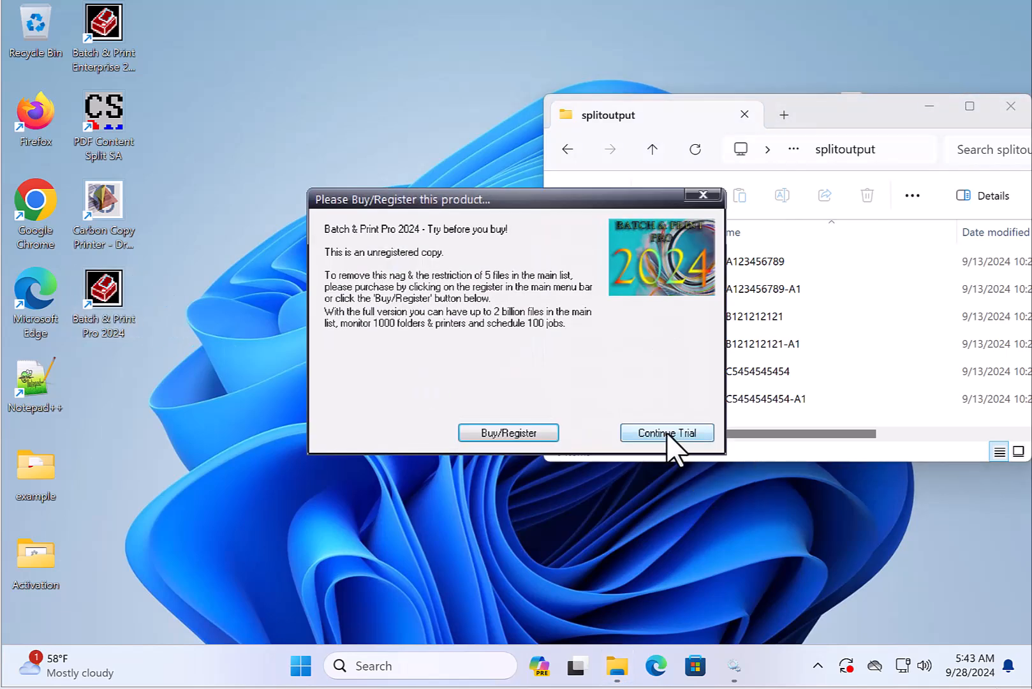
- Continue the trial and copy the splitoutput folder path from the file explorer's address bar
{"action": "left_click", "coordinate": [667, 432]}
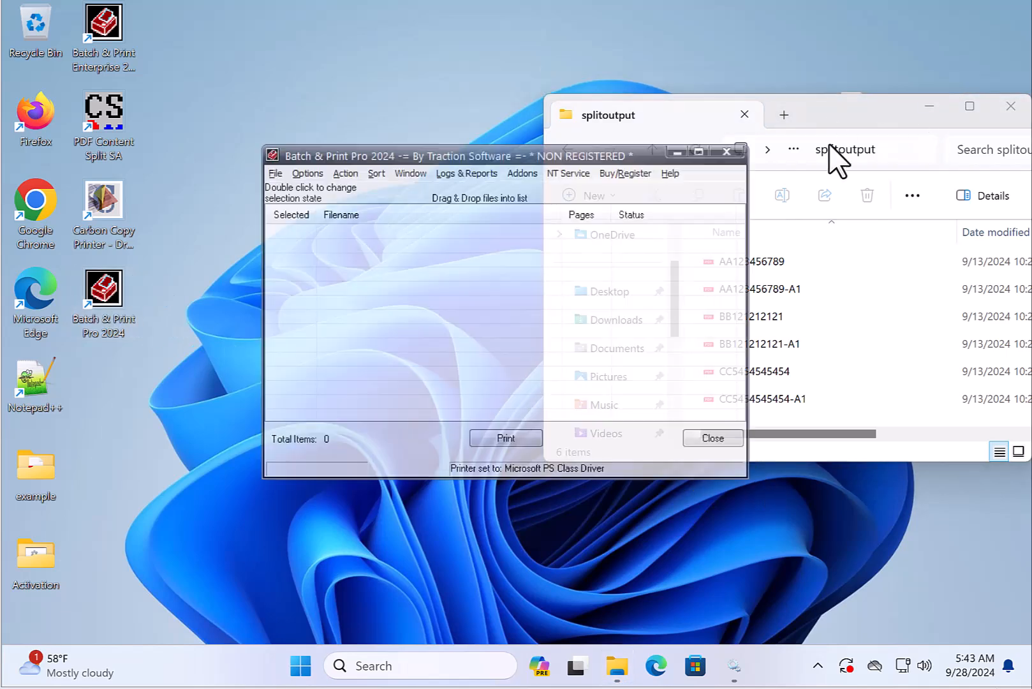
{"action": "left_click", "coordinate": [892, 151]}
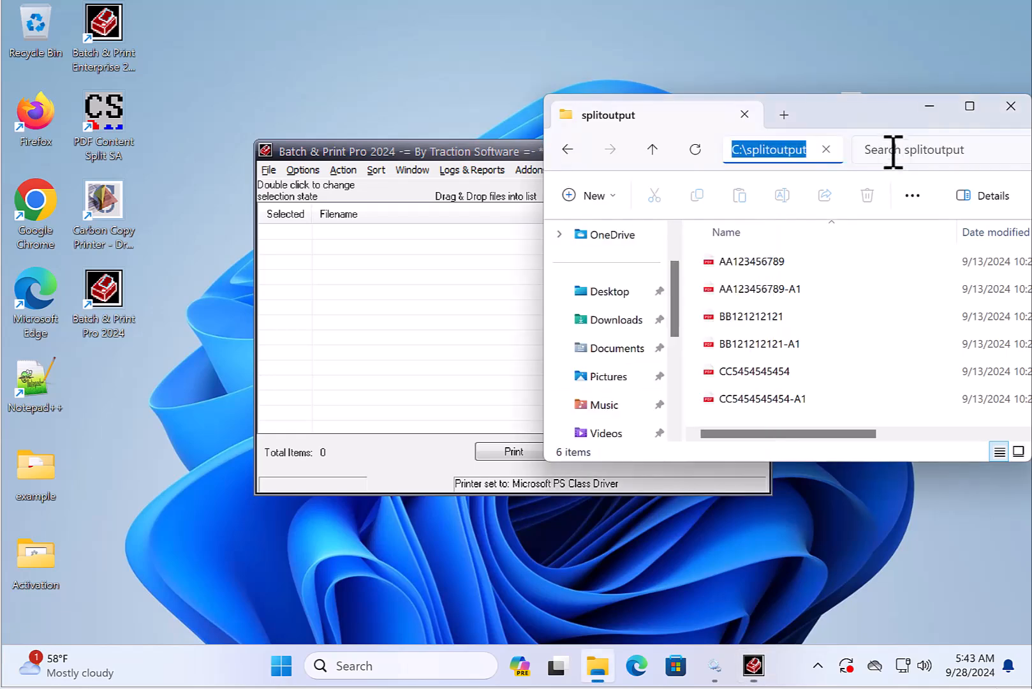
{"action": "right_click", "coordinate": [809, 151]}
{"action": "left_click", "coordinate": [855, 198]}
{"action": "left_click", "coordinate": [363, 155]}
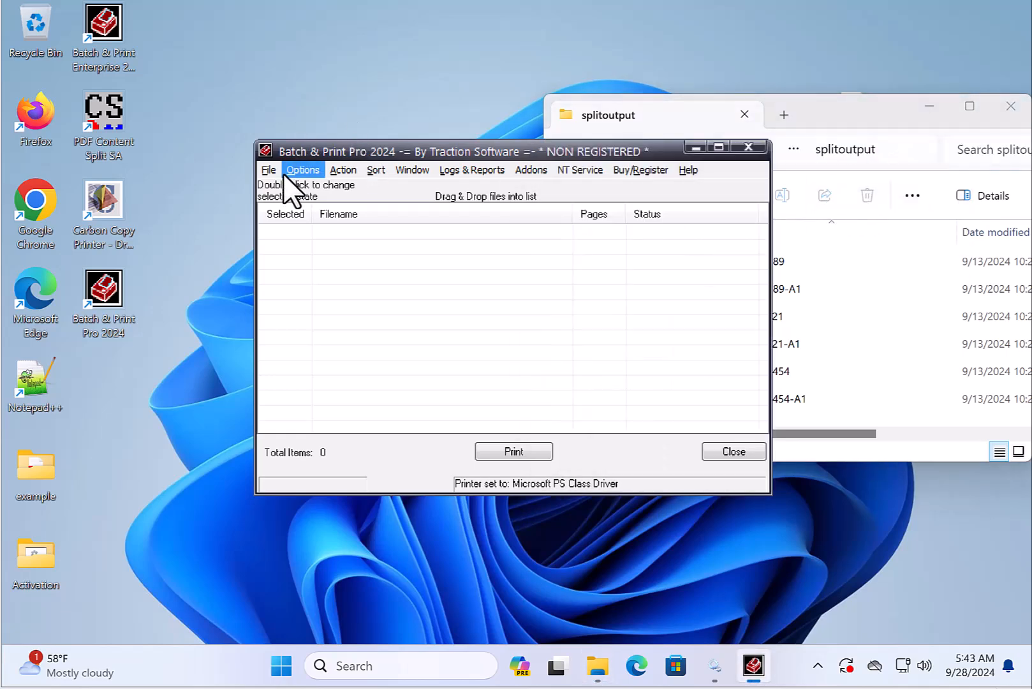
- Open Directory Monitoring and set the monitor path to C:\splitoutput, file type .pdf and printer Microsoft PS Class Driver
{"action": "left_click", "coordinate": [286, 174]}
{"action": "left_click", "coordinate": [357, 190]}
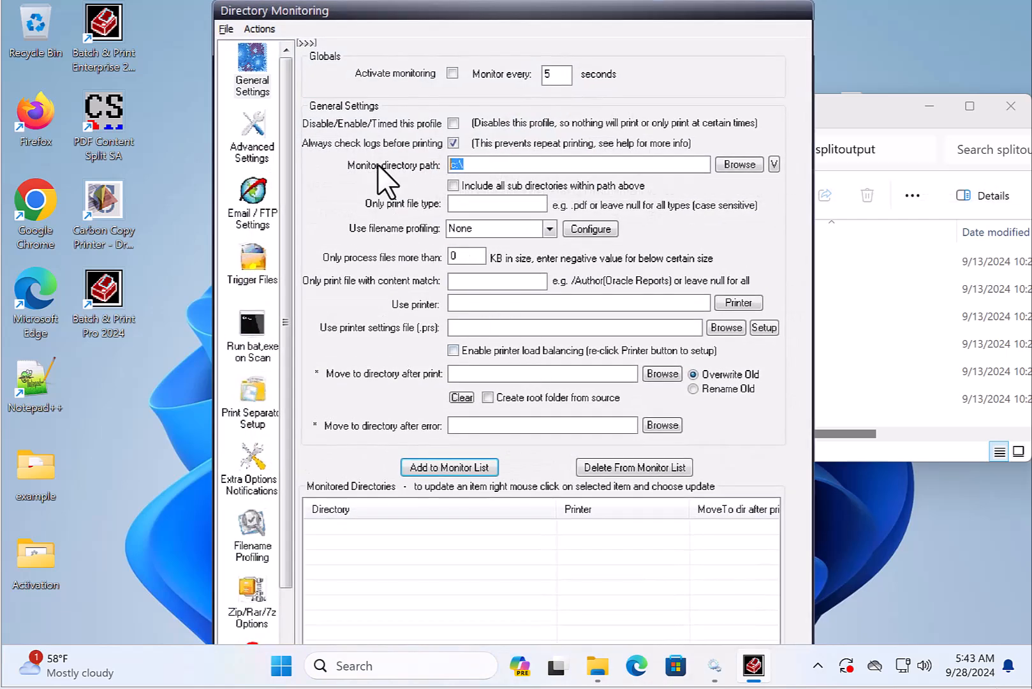
{"action": "key", "text": "ctrl+v"}
{"action": "left_click", "coordinate": [741, 303]}
{"action": "left_click", "coordinate": [529, 342]}
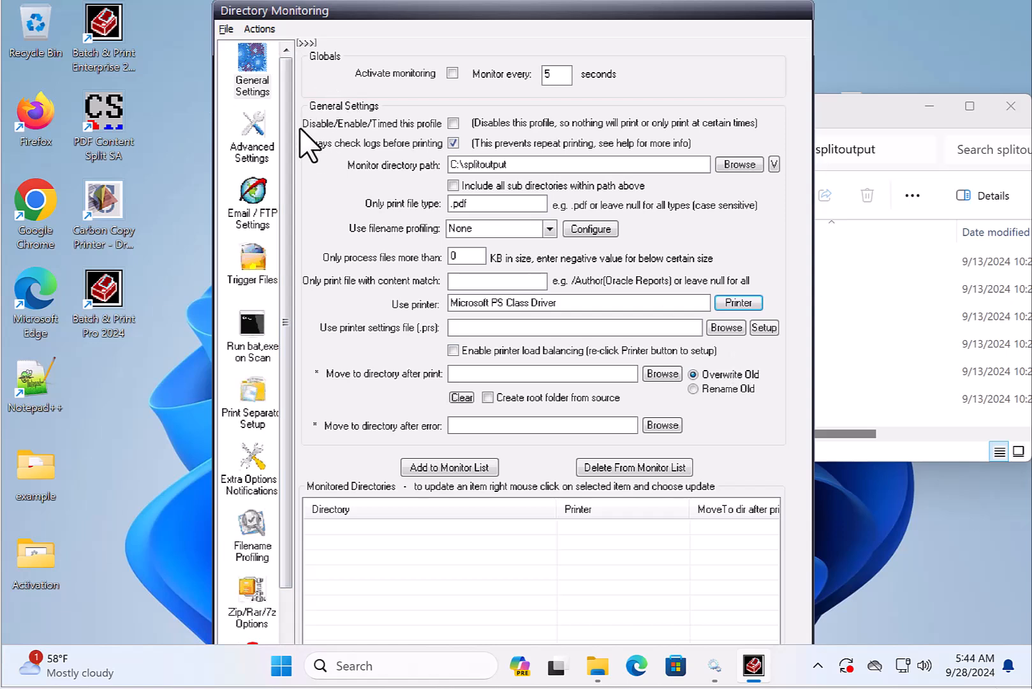
- Add the folder to the monitor list, then save the monitoring settings and exit
{"action": "left_click", "coordinate": [469, 467]}
{"action": "left_click", "coordinate": [630, 415]}
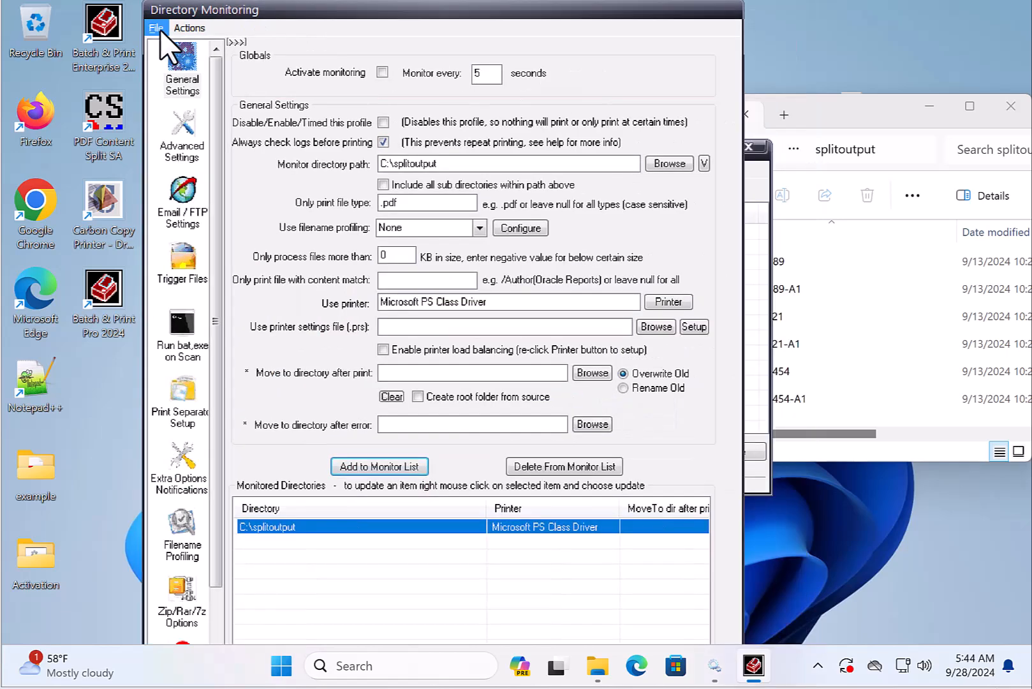
{"action": "left_click", "coordinate": [157, 28]}
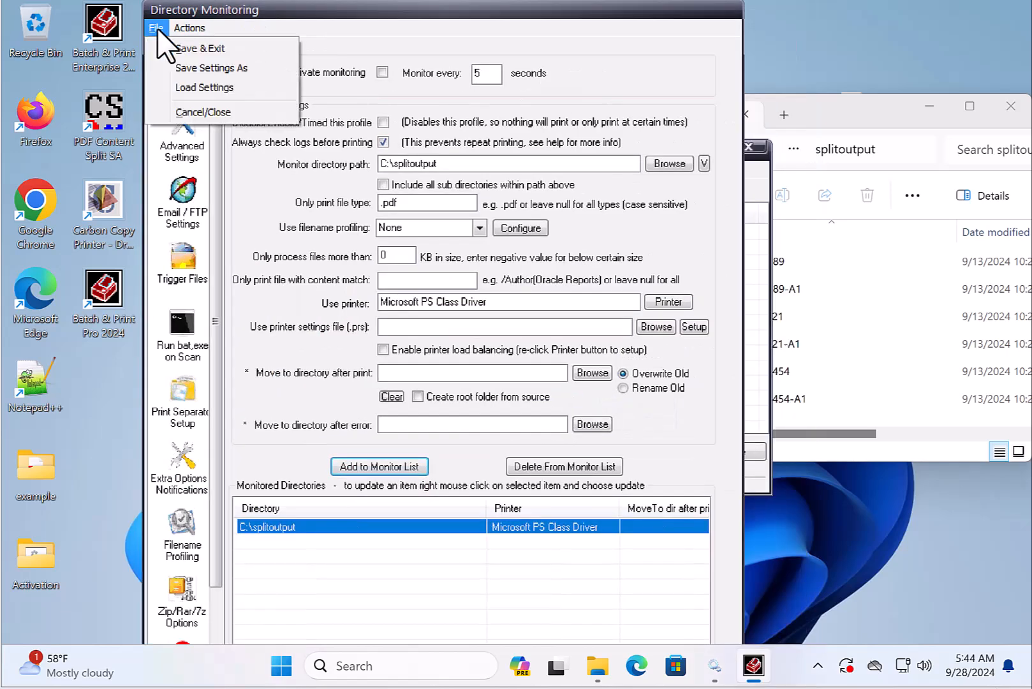
{"action": "left_click", "coordinate": [198, 49]}
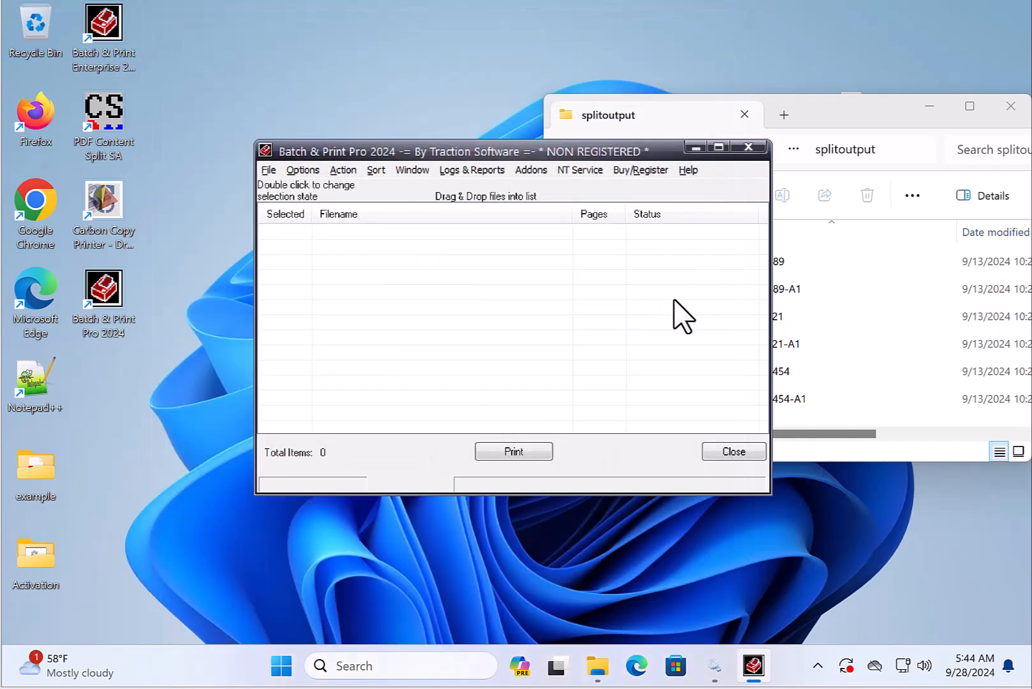
- Start the Batch & Print NT service
{"action": "left_click", "coordinate": [580, 170]}
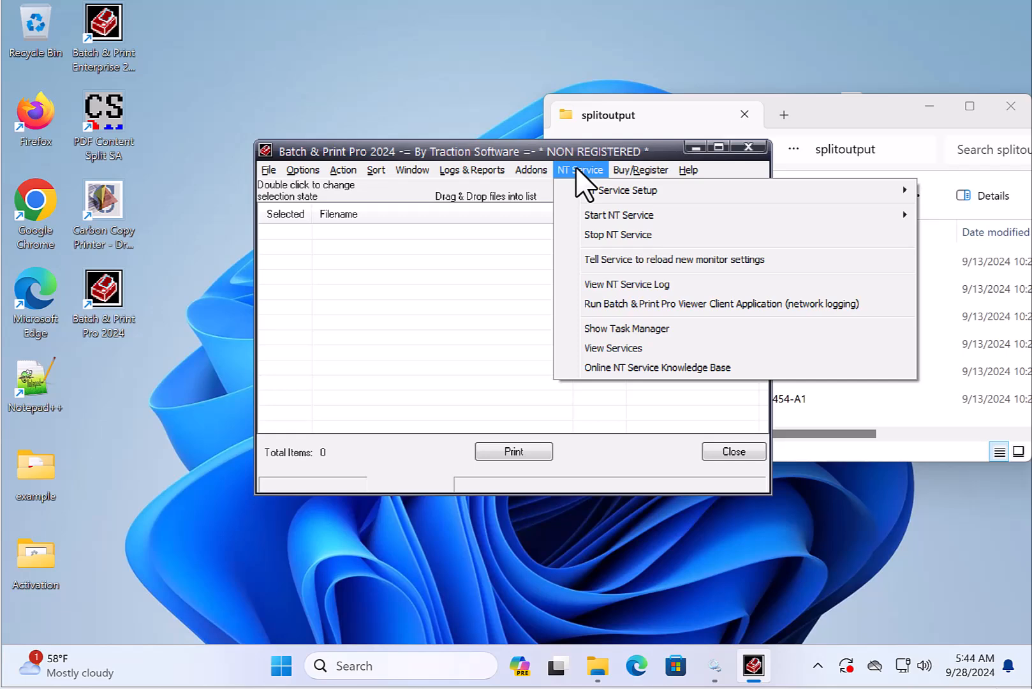
{"action": "mouse_move", "coordinate": [596, 218]}
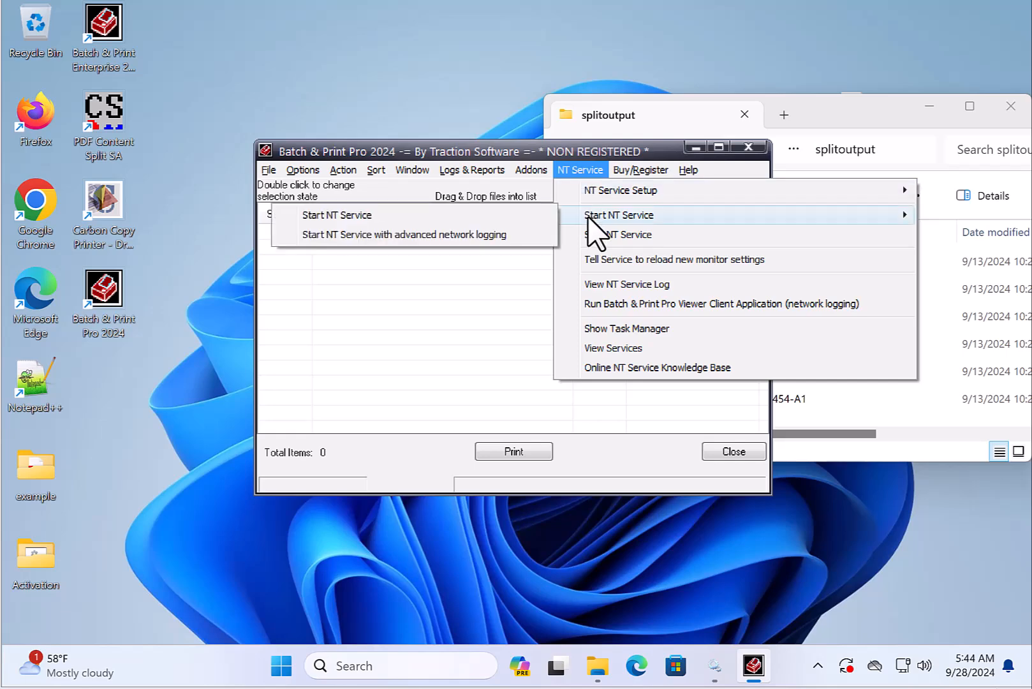
{"action": "left_click", "coordinate": [368, 217]}
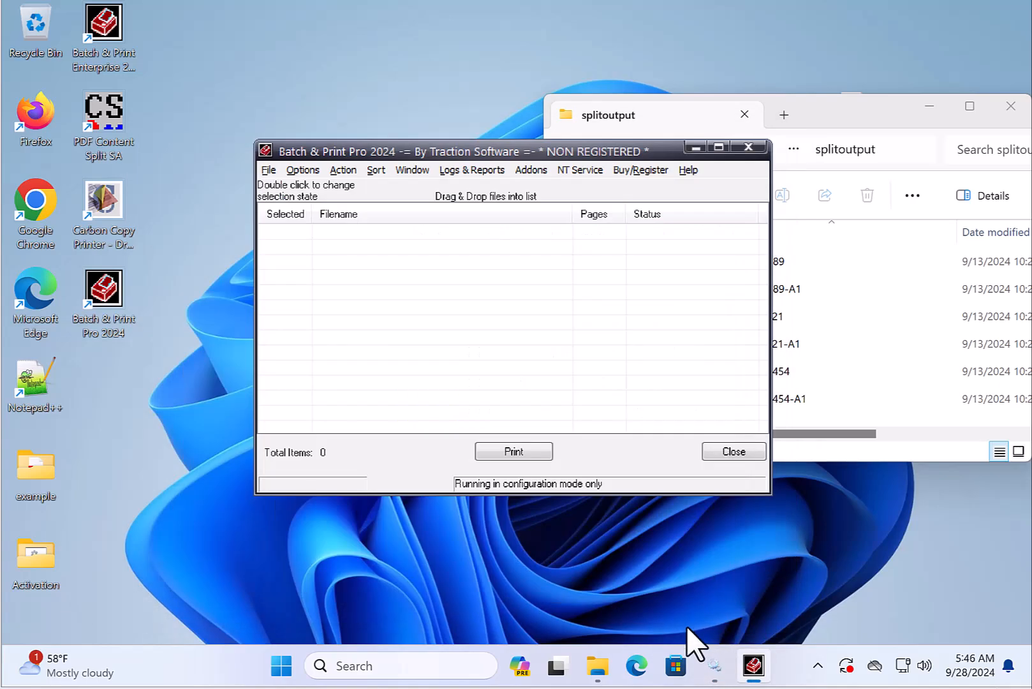
- Refresh the Windows services list and check the Batch And Print Pro service, then minimize it
{"action": "left_click", "coordinate": [714, 667]}
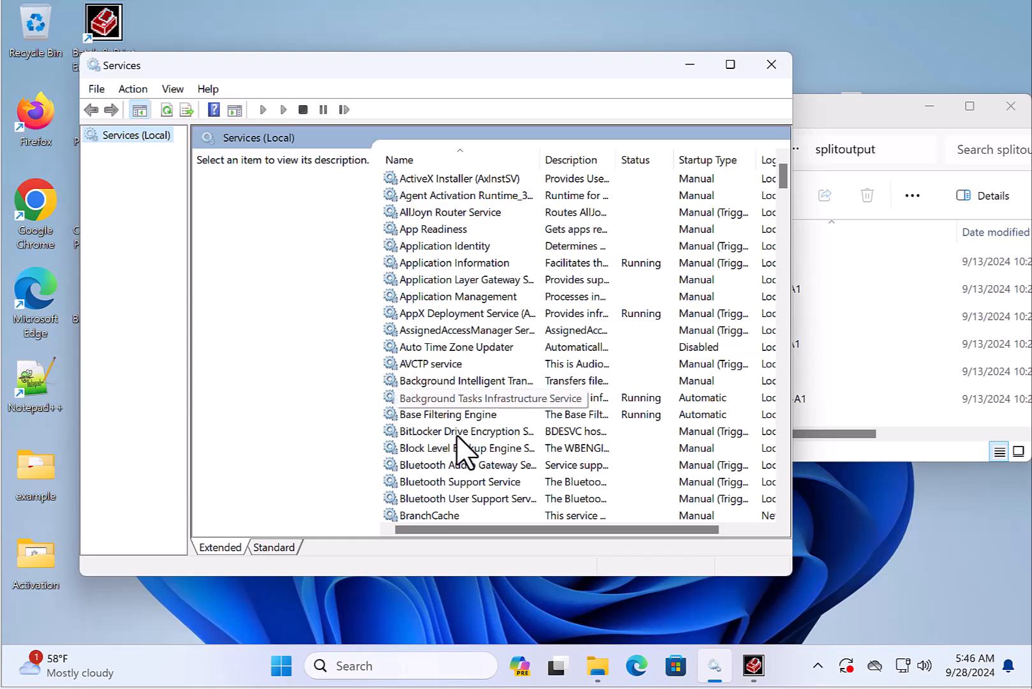
{"action": "left_click", "coordinate": [141, 91]}
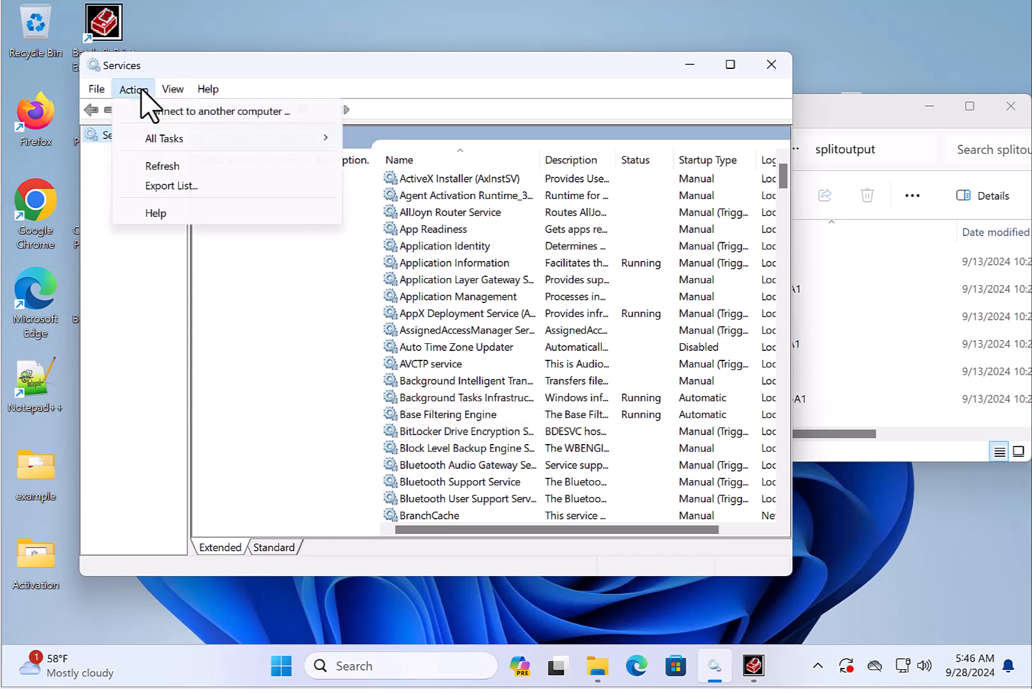
{"action": "left_click", "coordinate": [162, 166]}
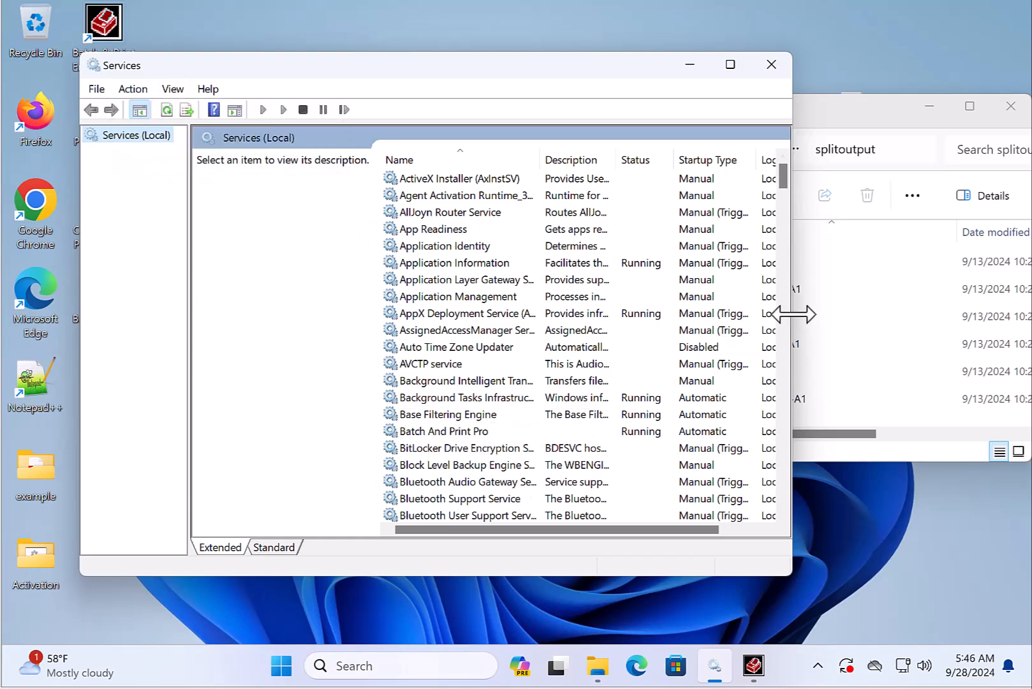
{"action": "left_click", "coordinate": [504, 432]}
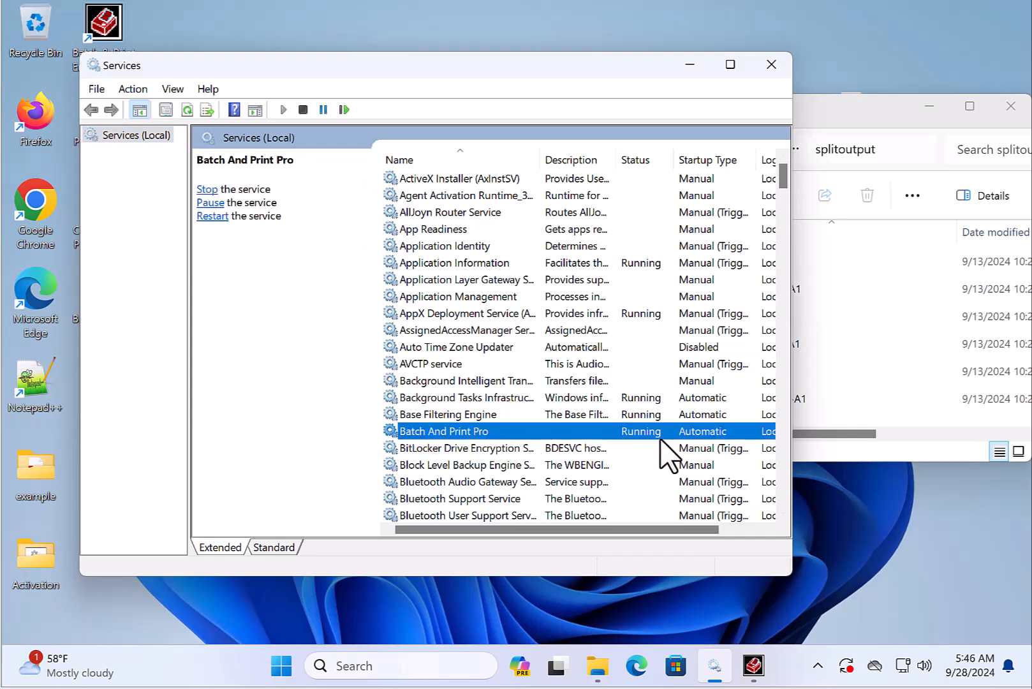
{"action": "left_click", "coordinate": [689, 66]}
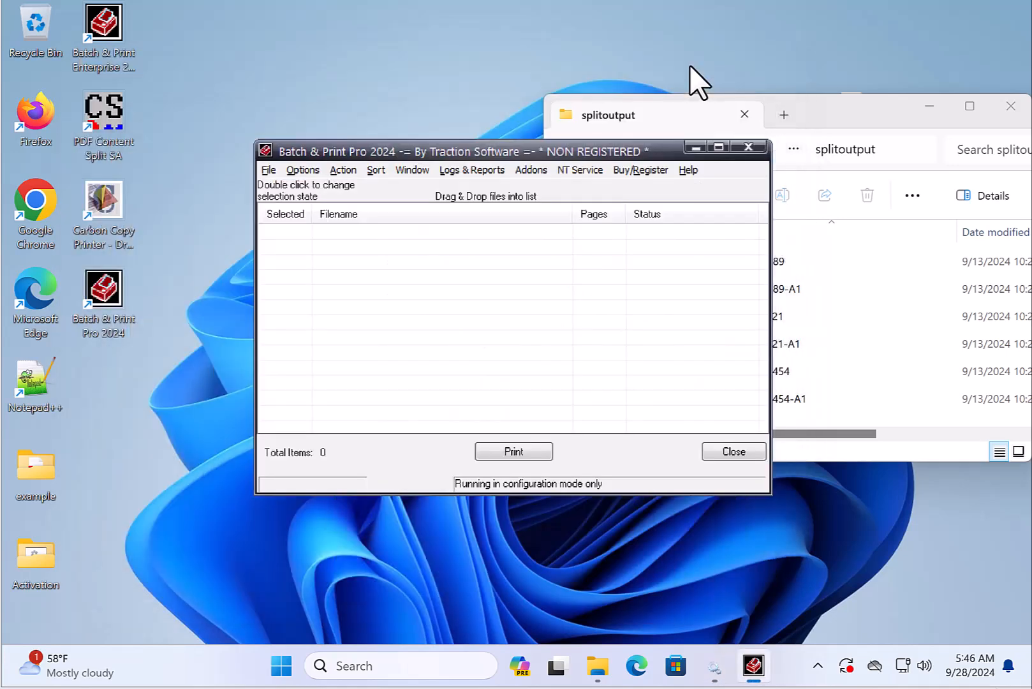
- Open the print log to review the printed files, then close it
{"action": "left_click", "coordinate": [476, 170]}
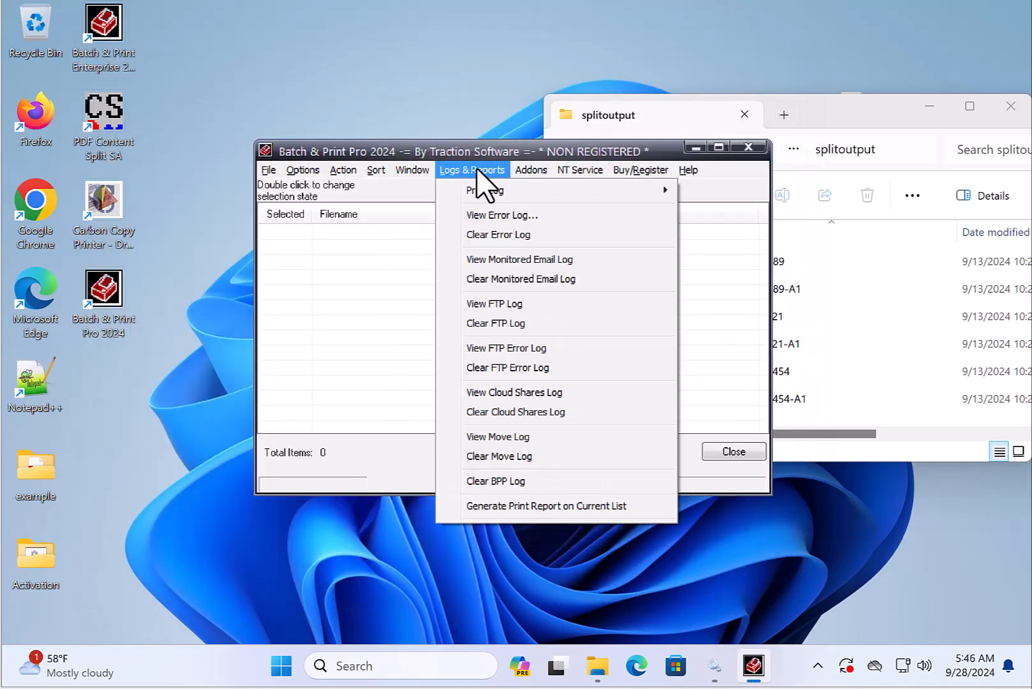
{"action": "mouse_move", "coordinate": [495, 191]}
{"action": "left_click", "coordinate": [749, 194]}
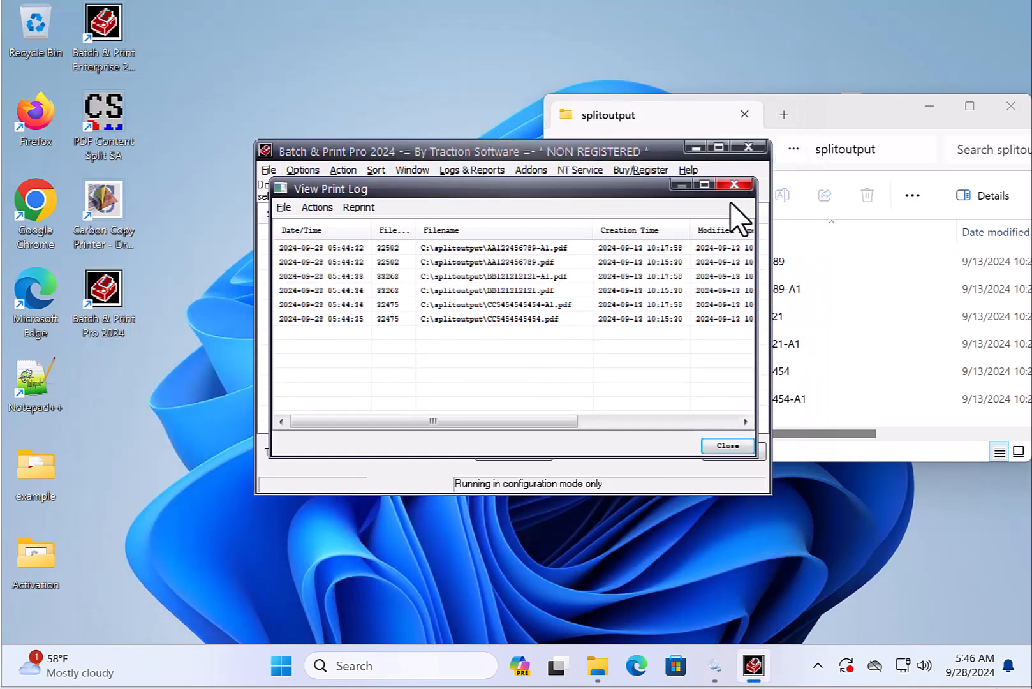
{"action": "left_click", "coordinate": [869, 115]}
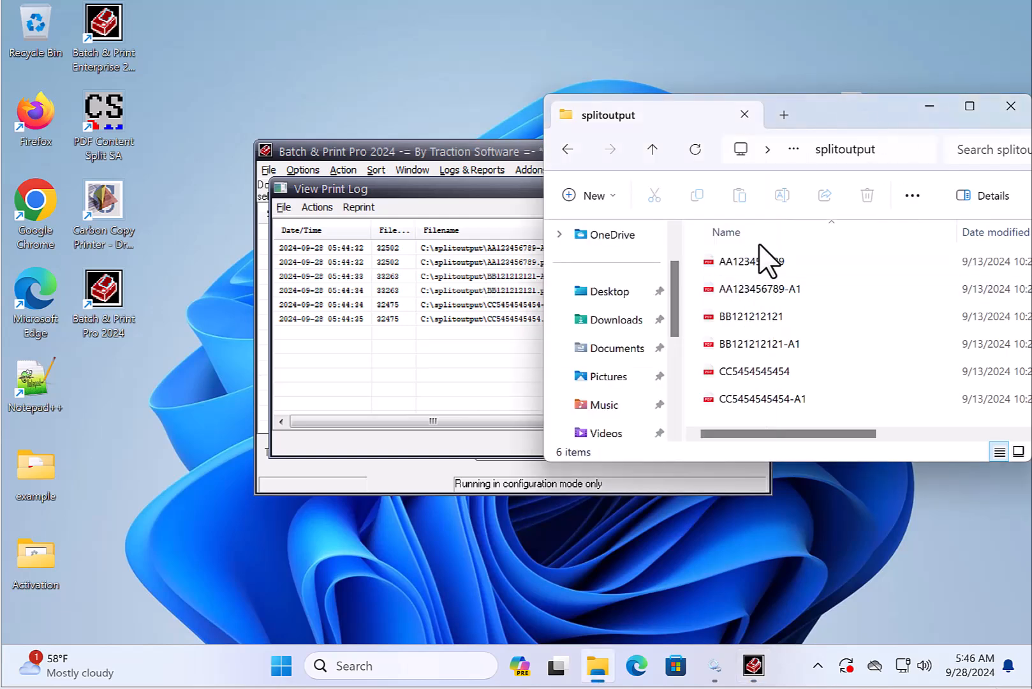
{"action": "left_click", "coordinate": [459, 189]}
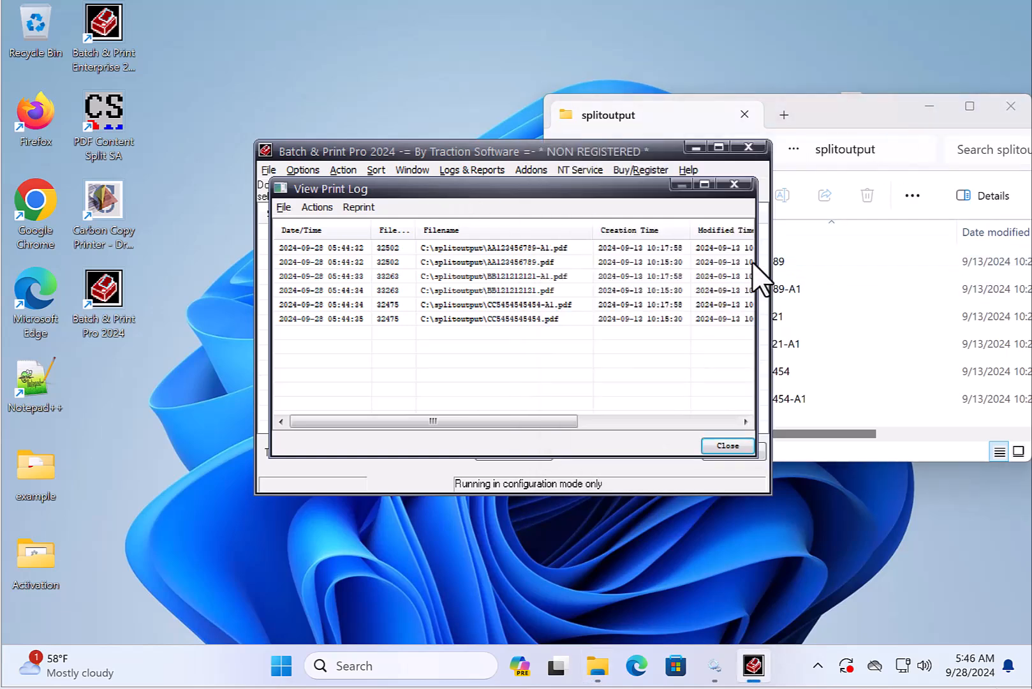
{"action": "left_click", "coordinate": [728, 446]}
- Search for printers and open the print queue of the Microsoft PS Class Driver
{"action": "left_click", "coordinate": [356, 665]}
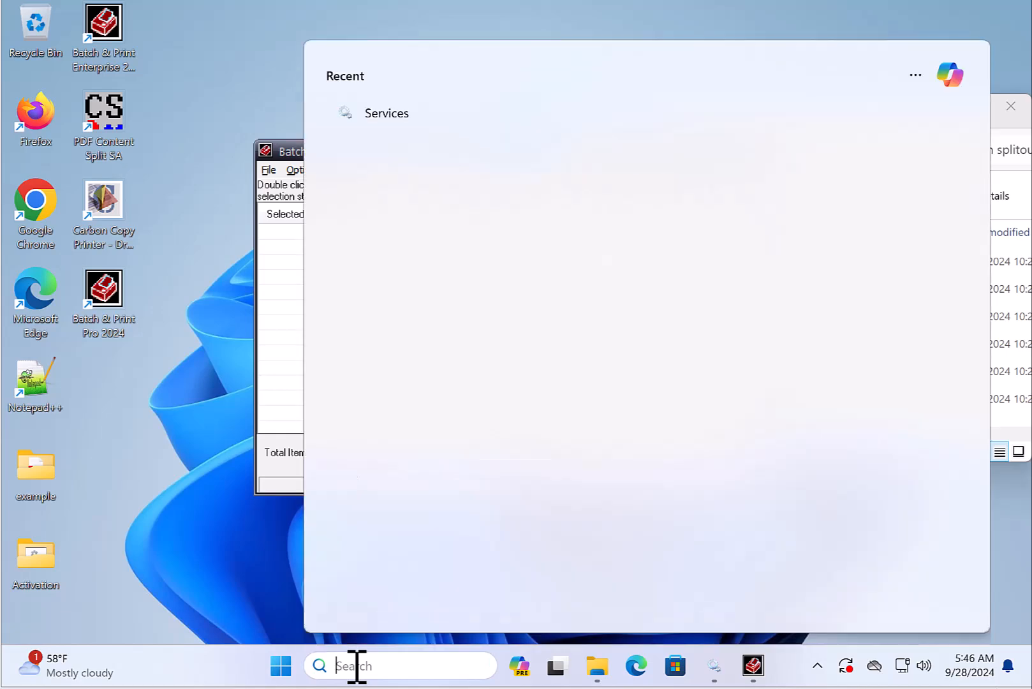
{"action": "type", "text": "printers"}
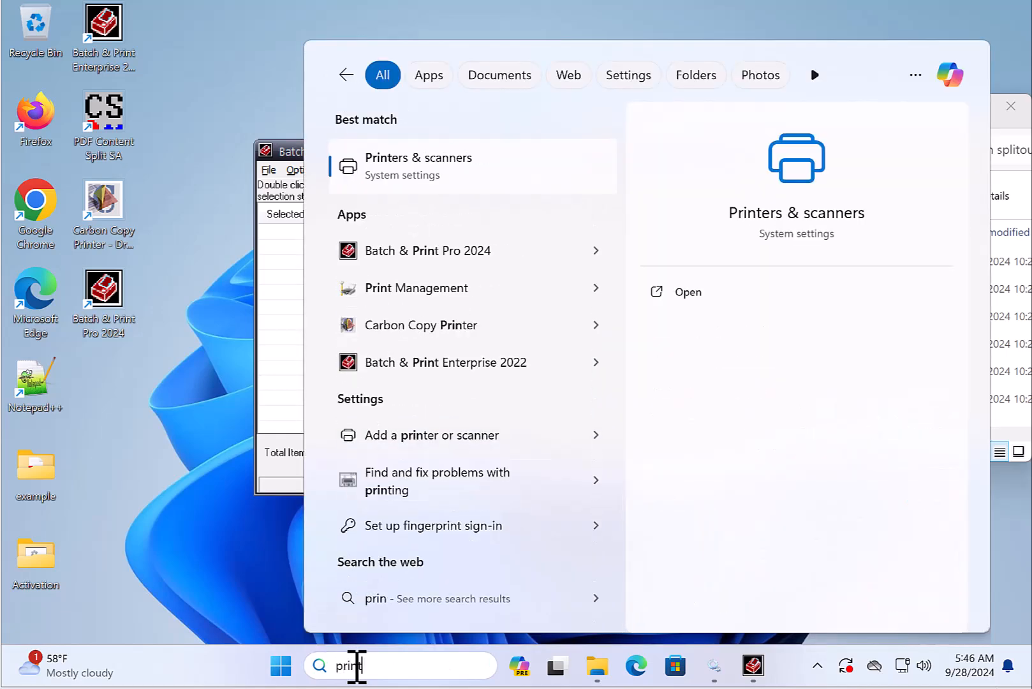
{"action": "left_click", "coordinate": [416, 182]}
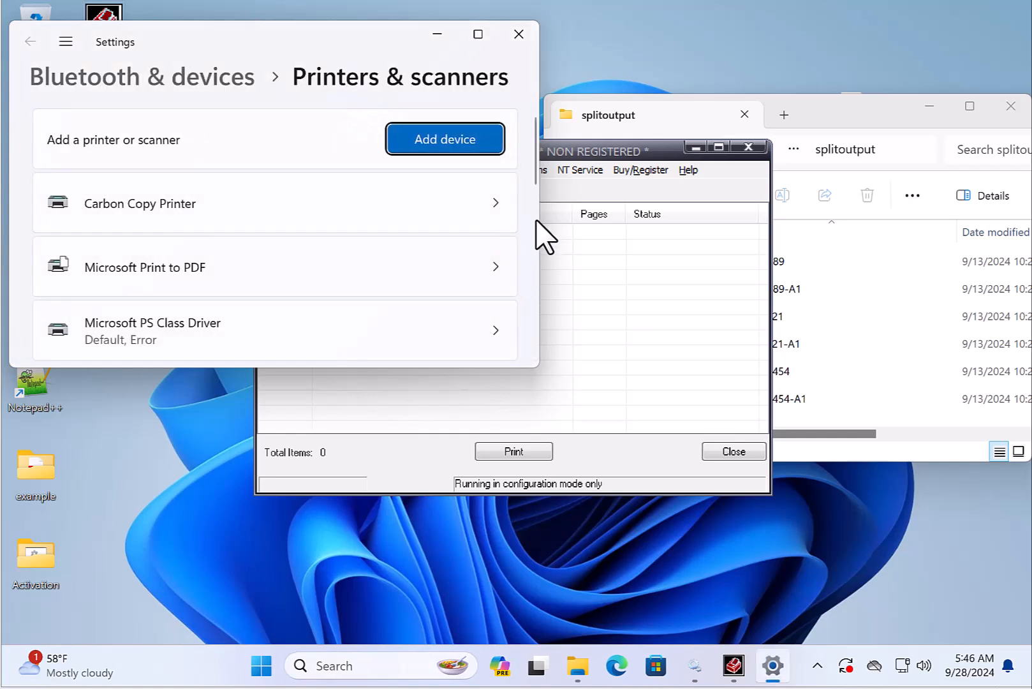
{"action": "scroll", "coordinate": [534, 191], "scroll_direction": "down", "scroll_amount": 3}
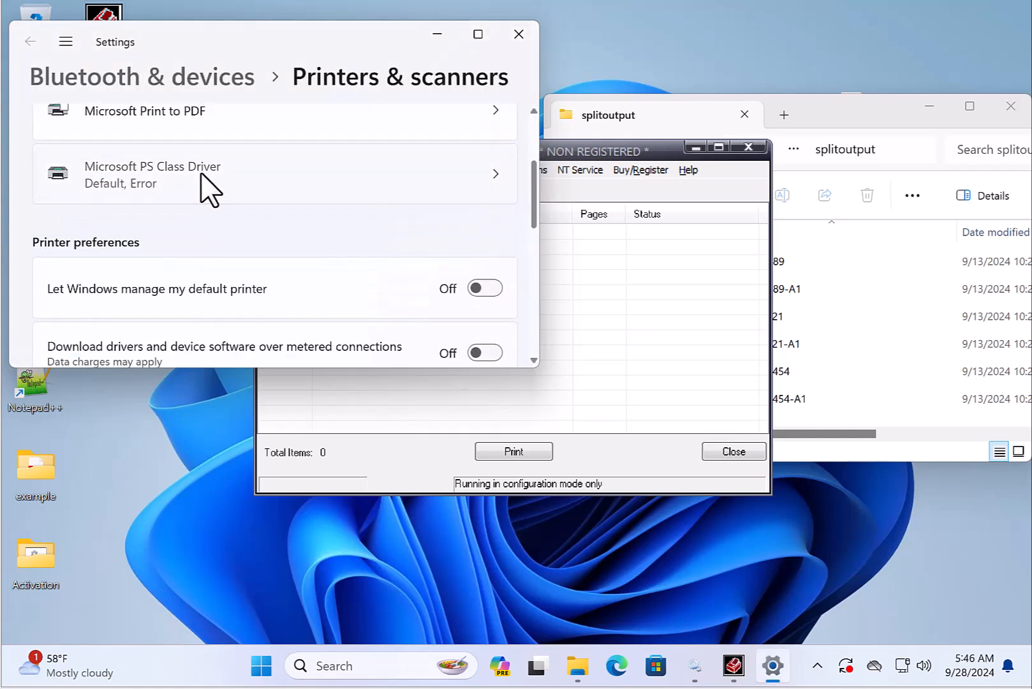
{"action": "left_click", "coordinate": [205, 185]}
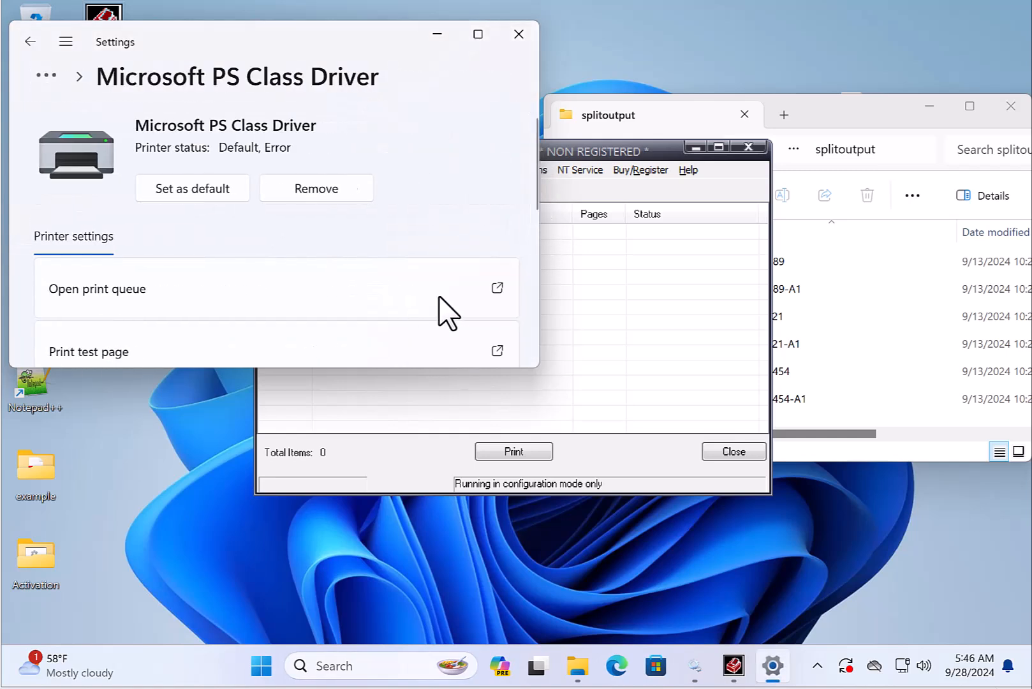
{"action": "left_click", "coordinate": [116, 297]}
{"action": "left_click_drag", "start_coordinate": [240, 32], "coordinate": [596, 243]}
{"action": "left_click", "coordinate": [525, 62]}
{"action": "left_click", "coordinate": [525, 30]}
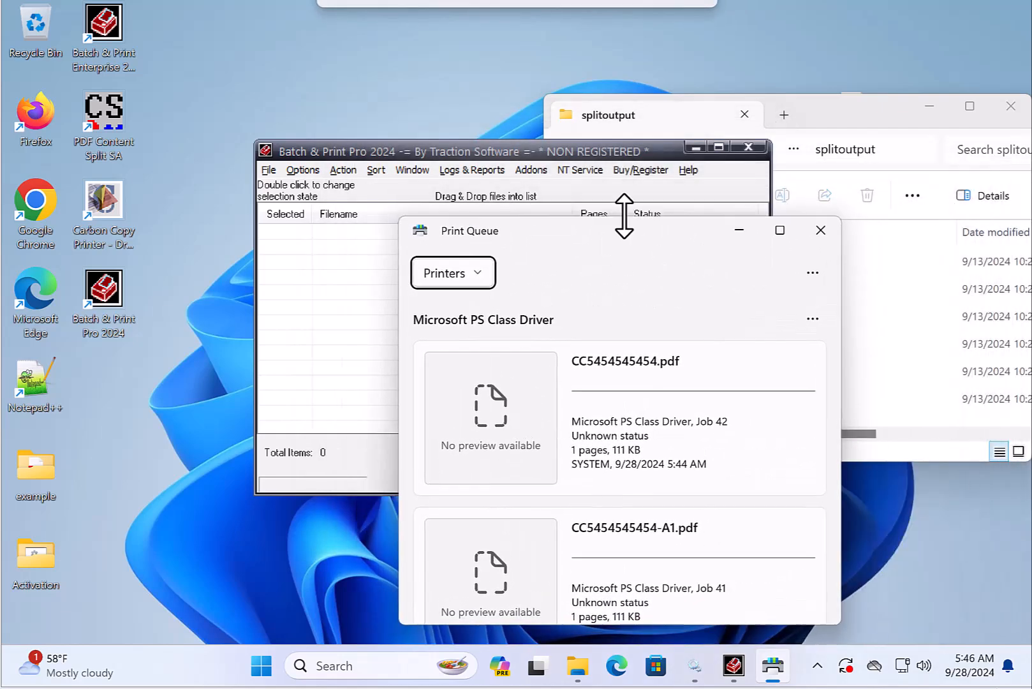
{"action": "left_click", "coordinate": [822, 127]}
{"action": "right_click", "coordinate": [767, 397]}
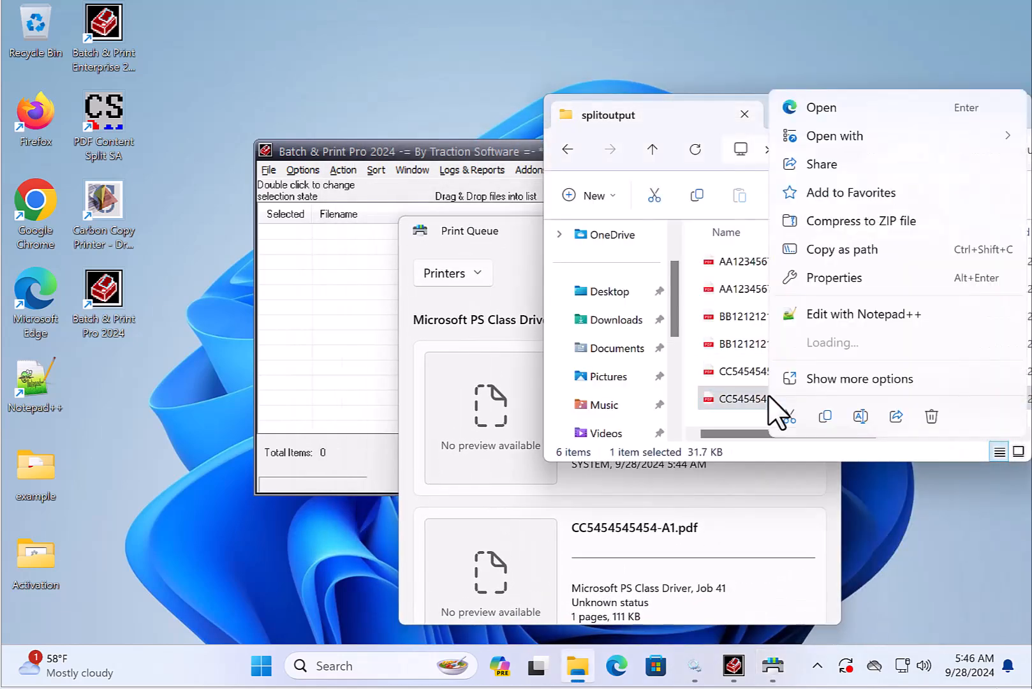
{"action": "left_click", "coordinate": [848, 376]}
{"action": "left_click", "coordinate": [824, 274]}
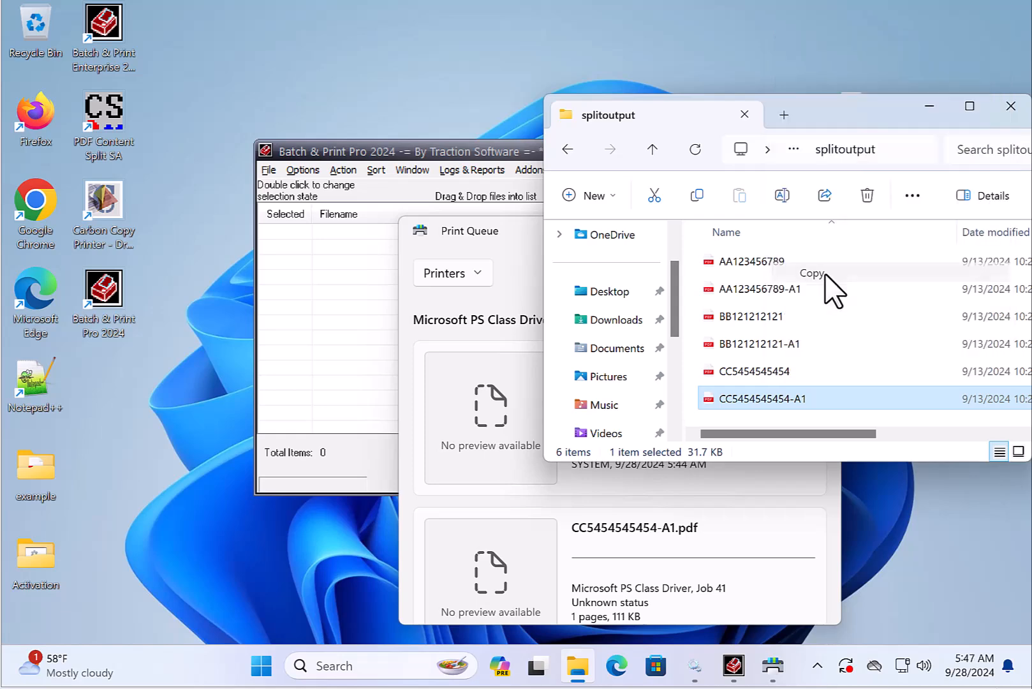
{"action": "right_click", "coordinate": [875, 350]}
{"action": "mouse_move", "coordinate": [719, 220]}
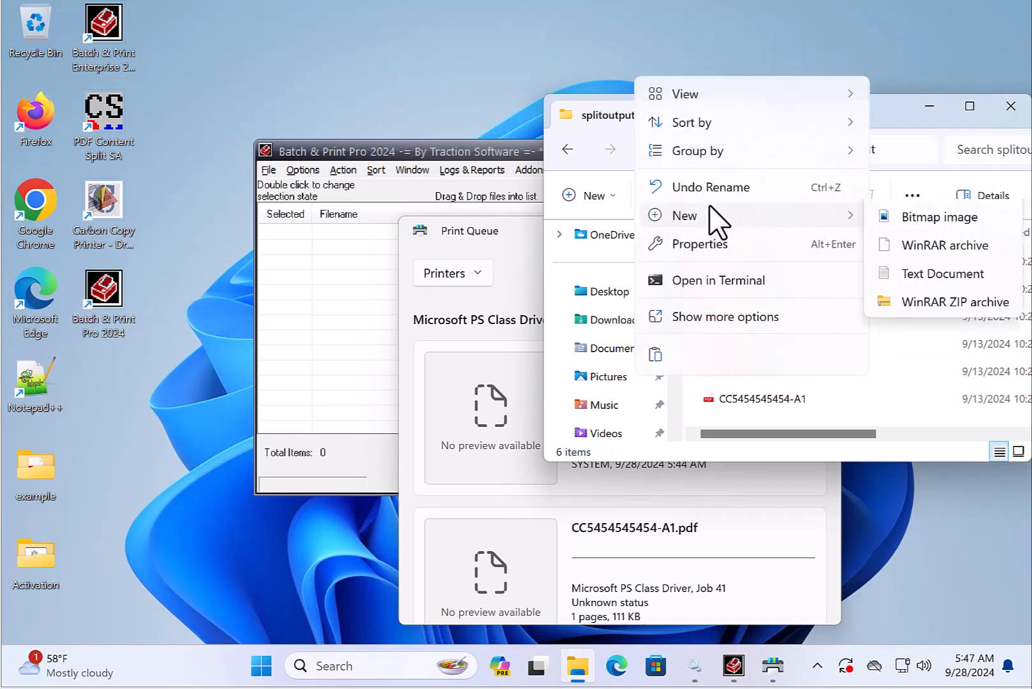
{"action": "left_click", "coordinate": [739, 316]}
{"action": "left_click", "coordinate": [900, 454]}
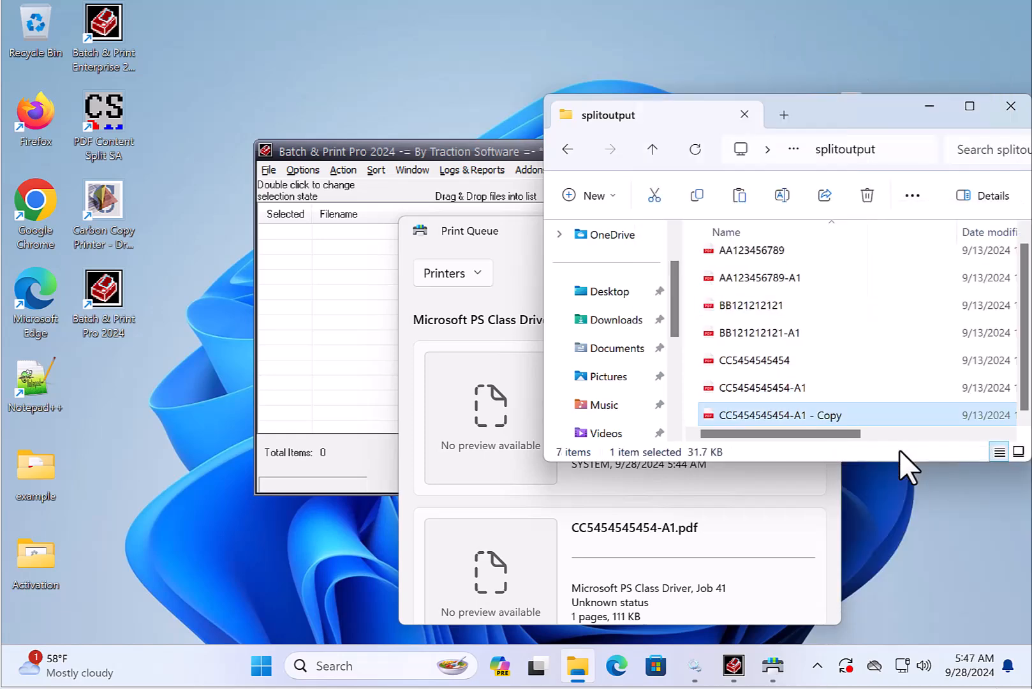
- Check the print queue for the duplicated file's job
{"action": "left_click", "coordinate": [531, 260]}
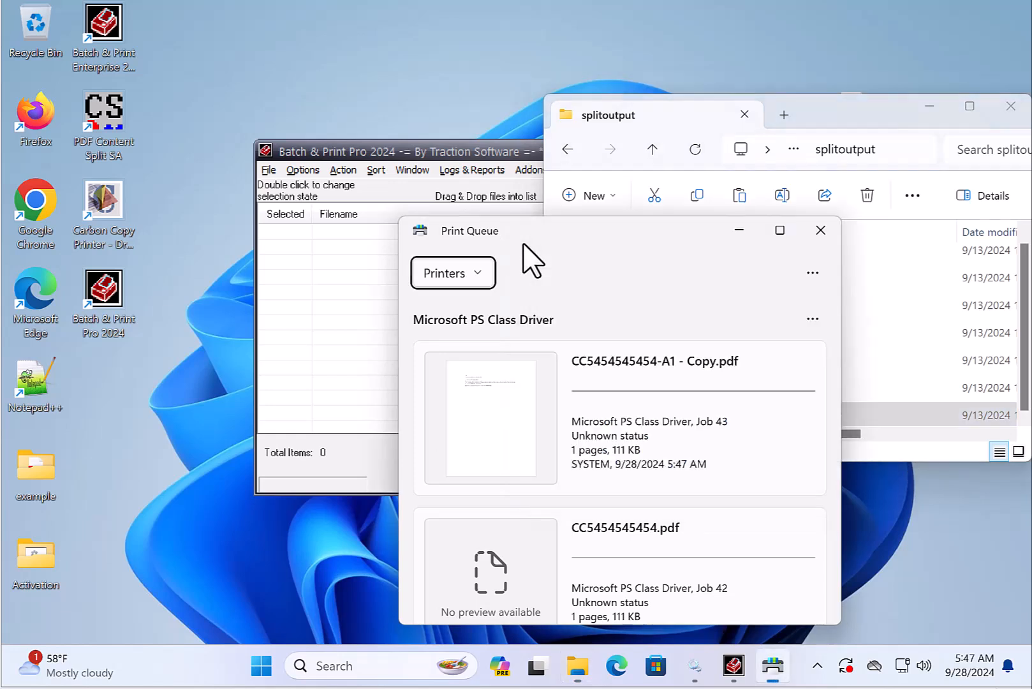
{"action": "left_click", "coordinate": [689, 440]}
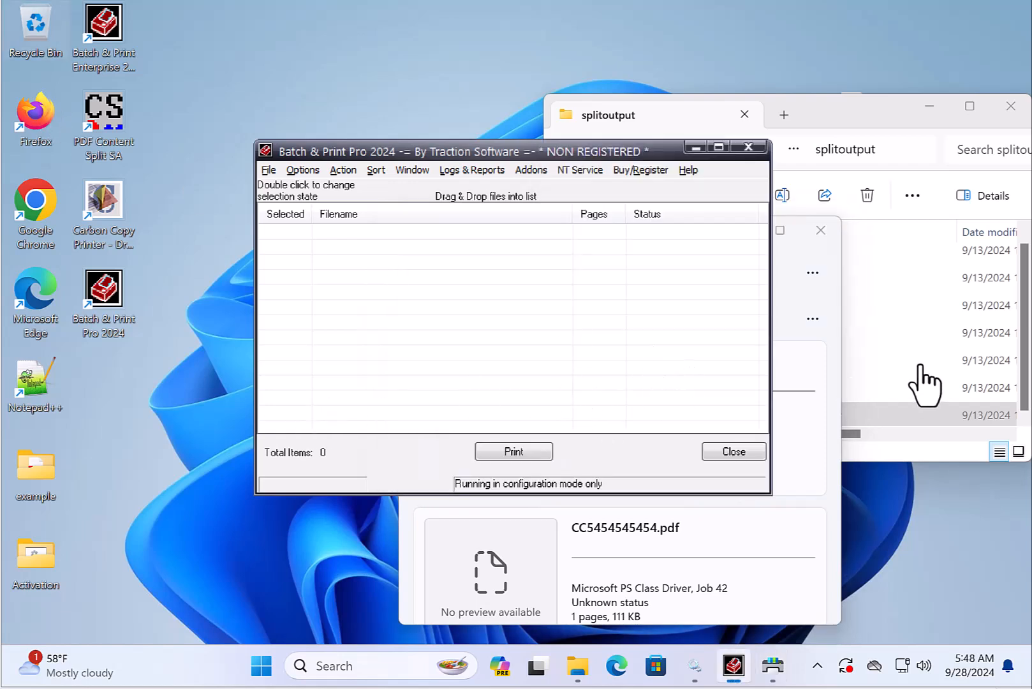
- Open the NT service log and review its entries
{"action": "left_click", "coordinate": [569, 169]}
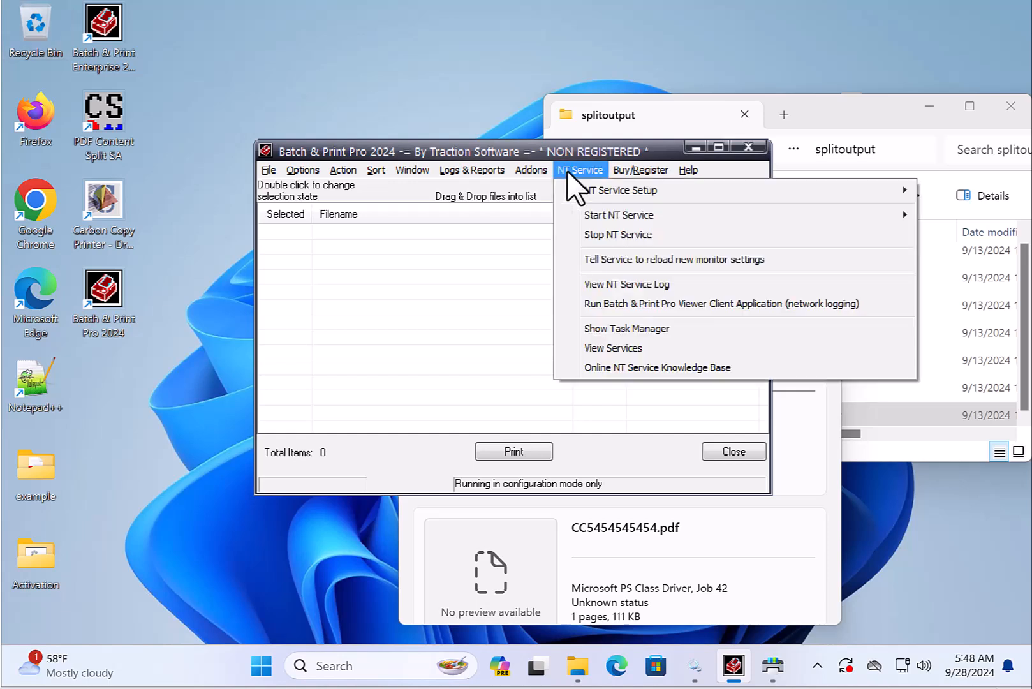
{"action": "left_click", "coordinate": [630, 286]}
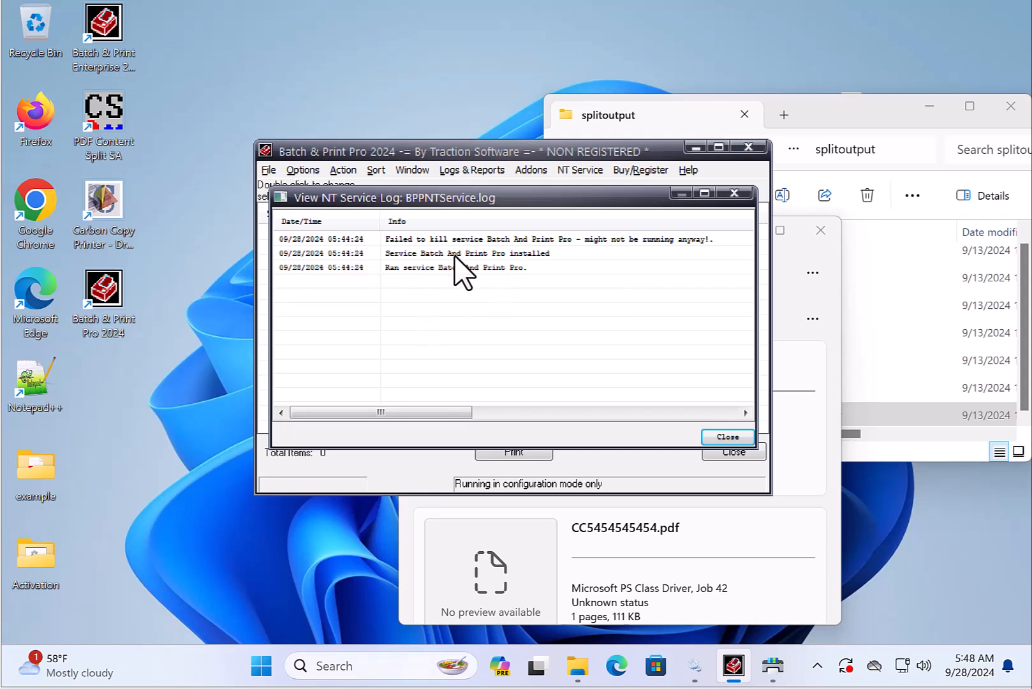
{"action": "left_click", "coordinate": [388, 267]}
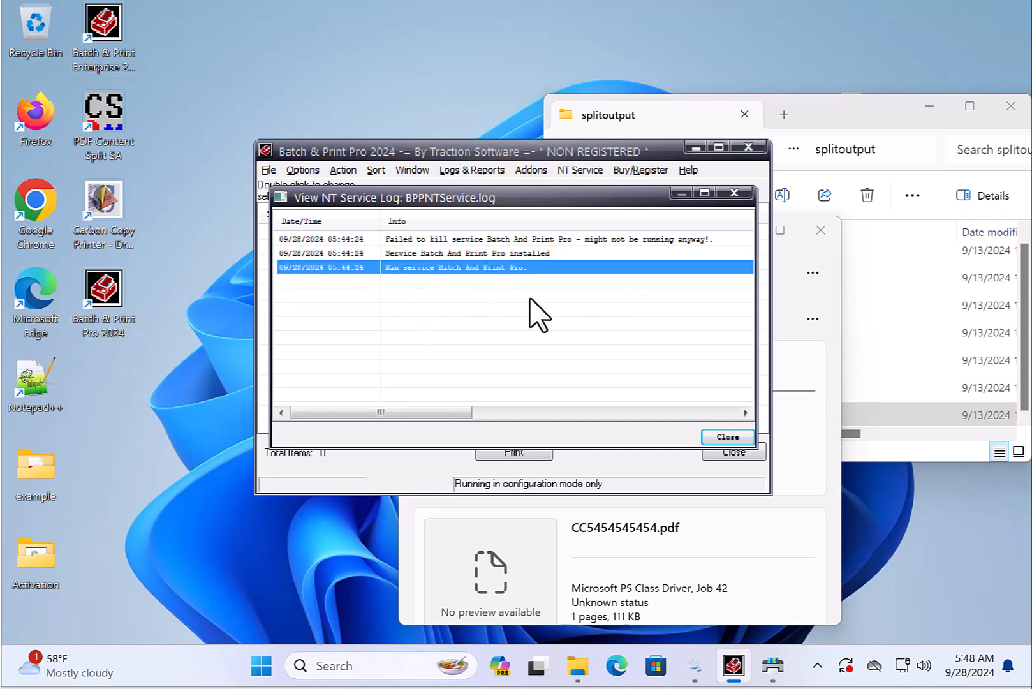
- Check the Batch And Print Pro service status in Services and close the NT service log
{"action": "left_click", "coordinate": [695, 665]}
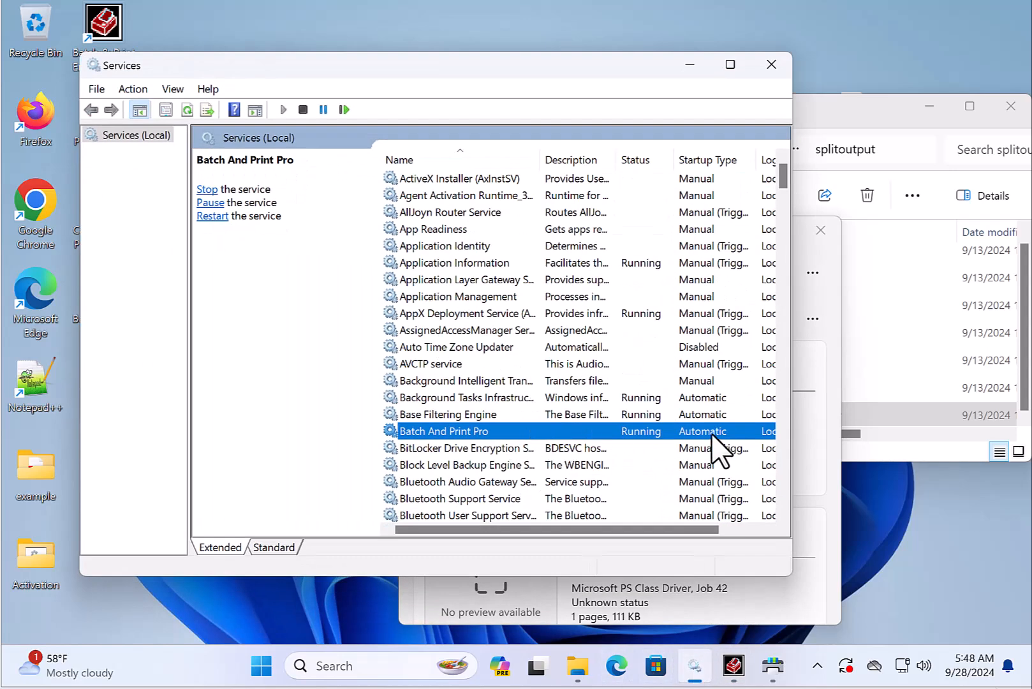
{"action": "left_click", "coordinate": [689, 64]}
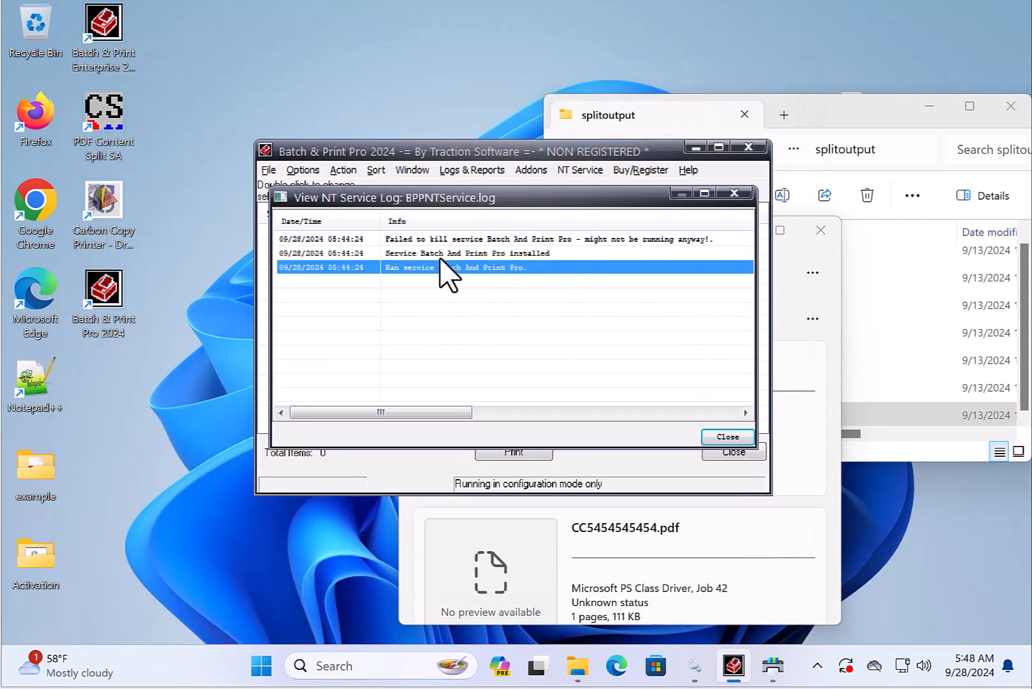
{"action": "left_click", "coordinate": [561, 253]}
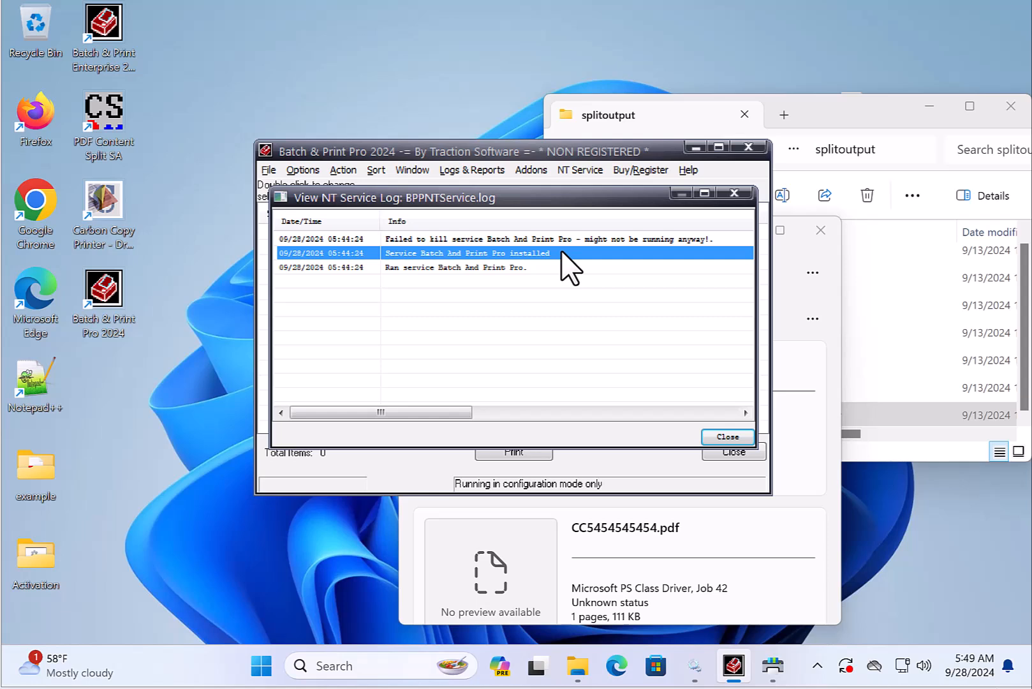
{"action": "left_click", "coordinate": [728, 436]}
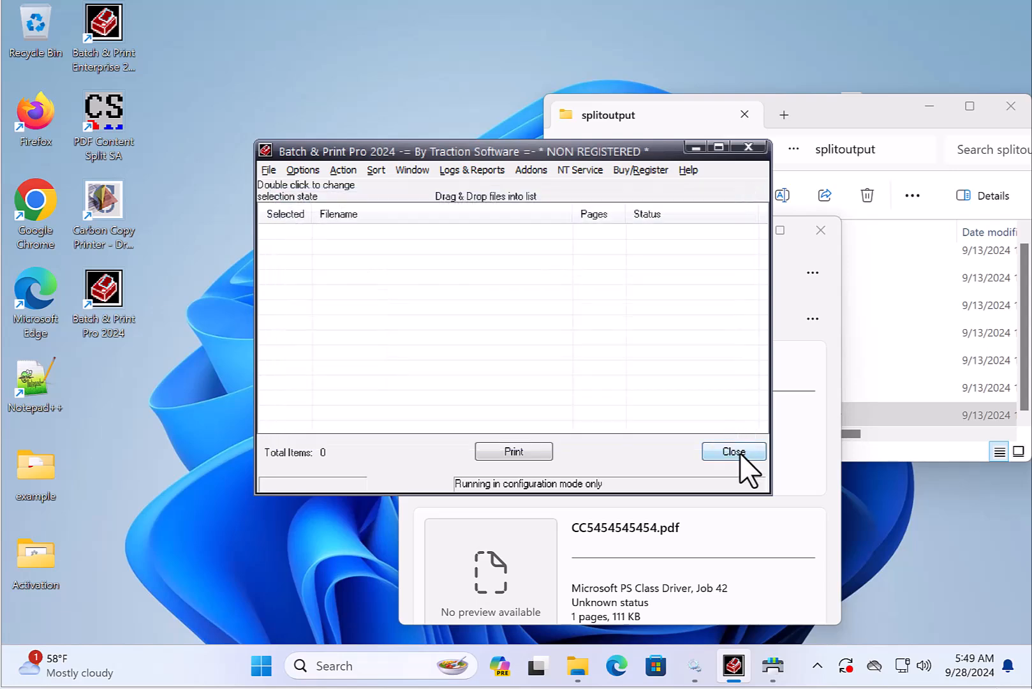
- Close Batch & Print Pro and relaunch Batch & Print Pro 2024 as administrator
{"action": "left_click", "coordinate": [739, 452]}
{"action": "left_click", "coordinate": [679, 431]}
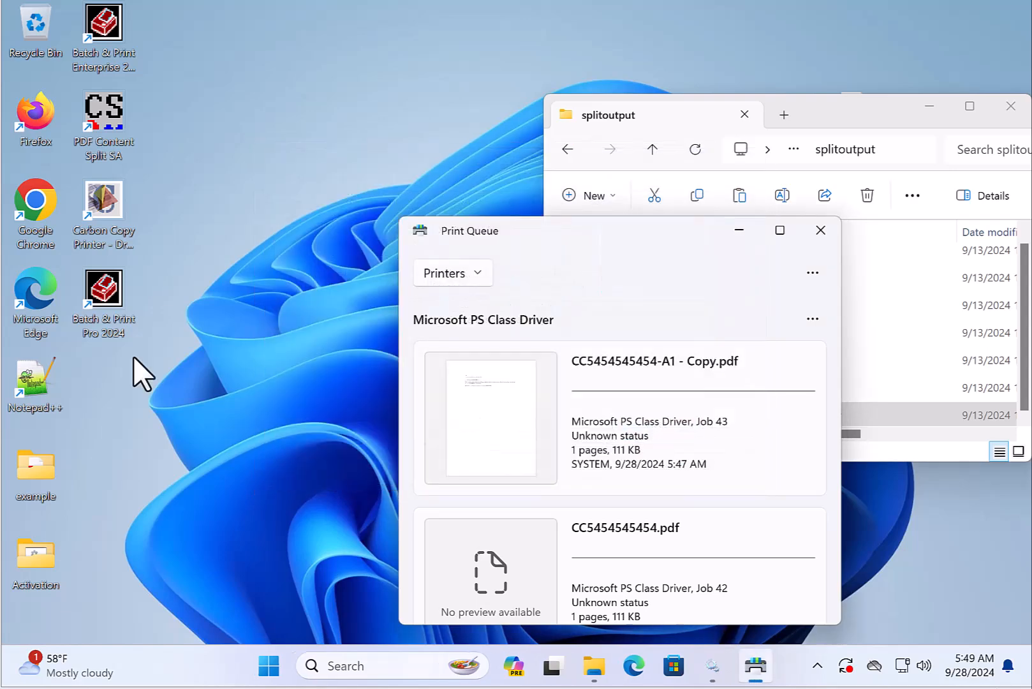
{"action": "right_click", "coordinate": [101, 299]}
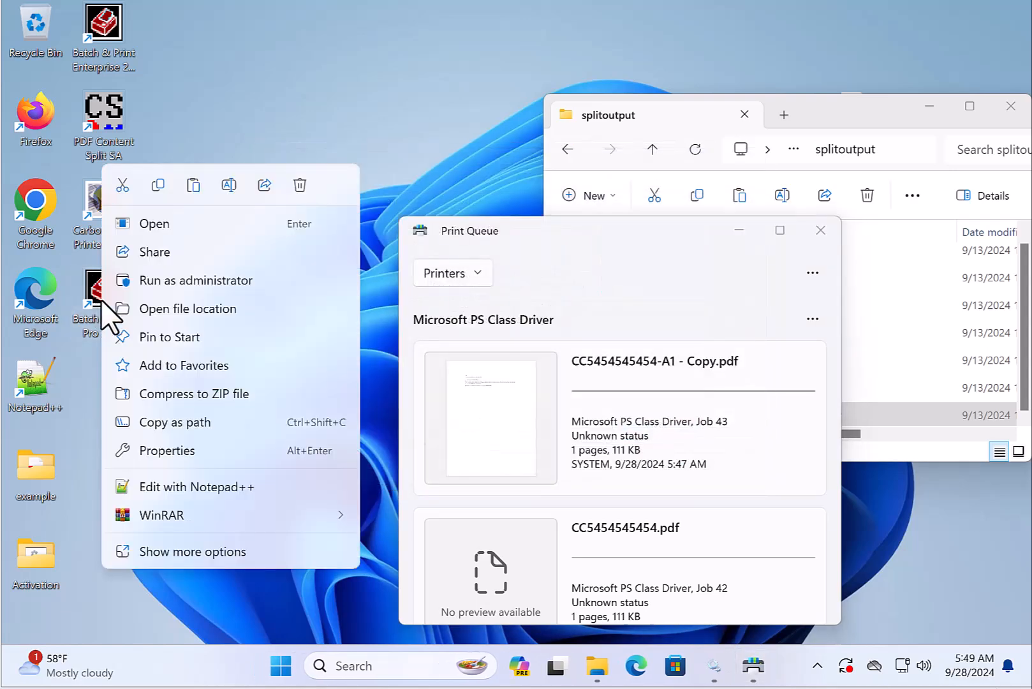
{"action": "left_click", "coordinate": [206, 281]}
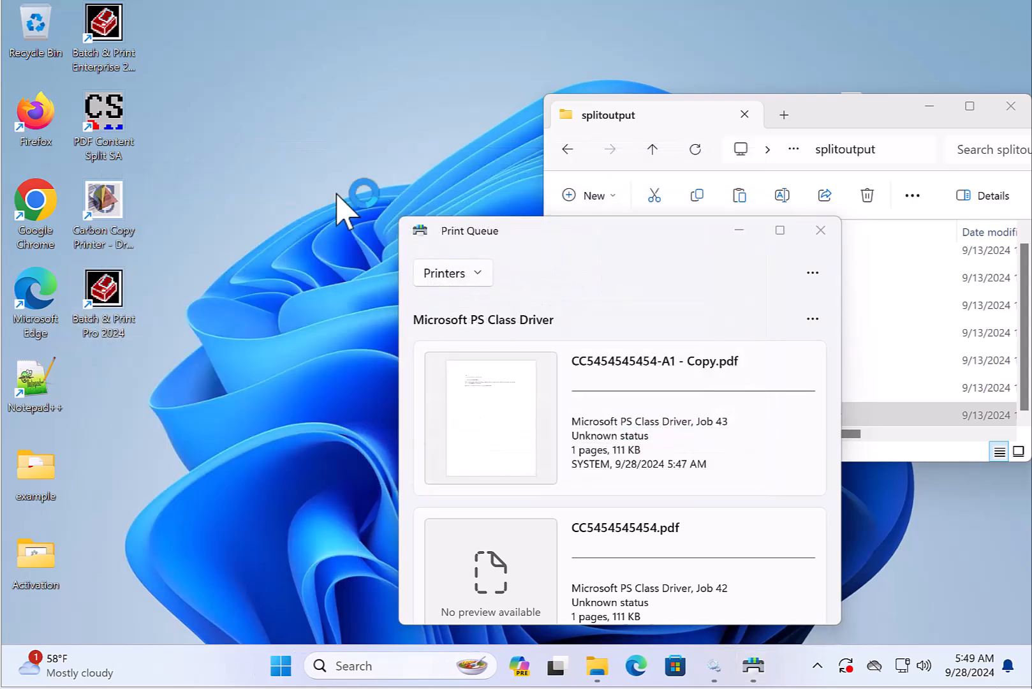
{"action": "left_click", "coordinate": [667, 433]}
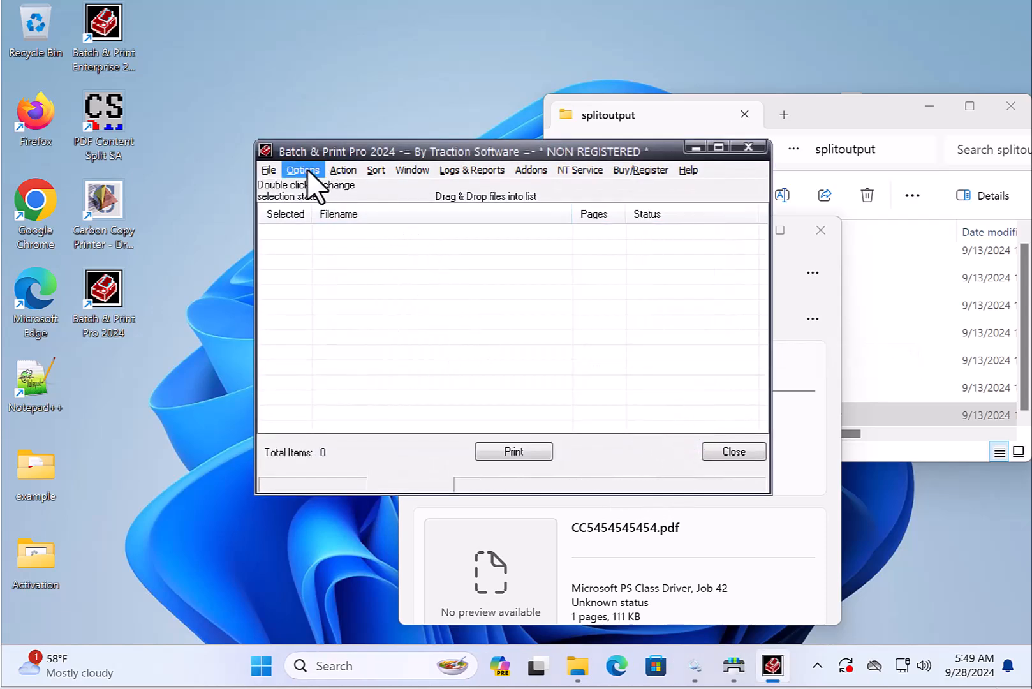
- Start the Batch & Print Pro NT service
{"action": "left_click", "coordinate": [582, 171]}
{"action": "mouse_move", "coordinate": [603, 215]}
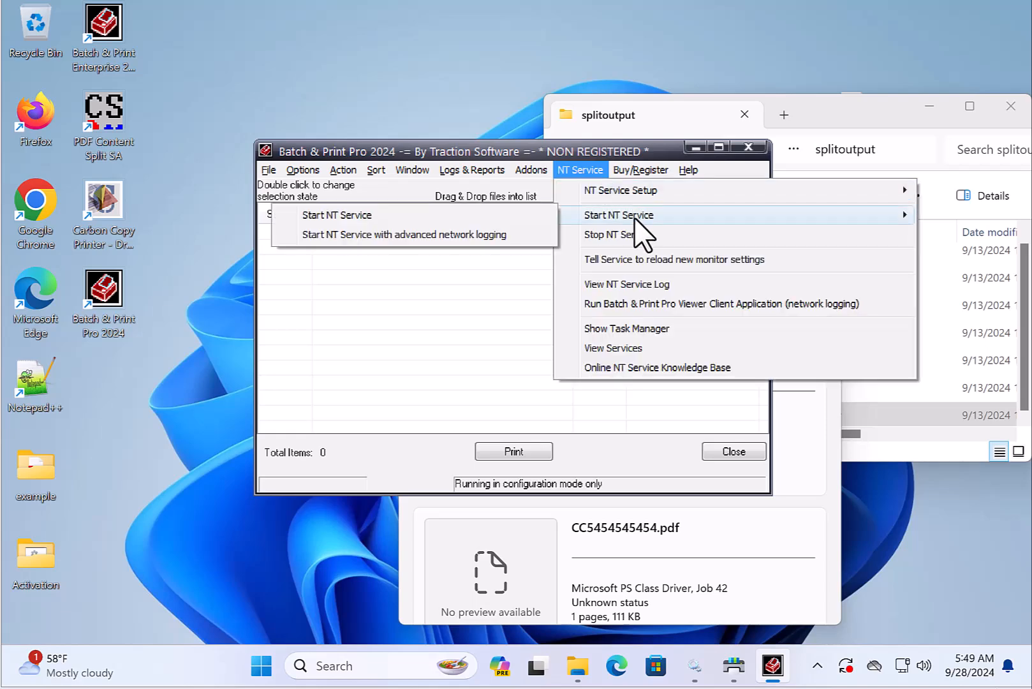
{"action": "left_click", "coordinate": [454, 219]}
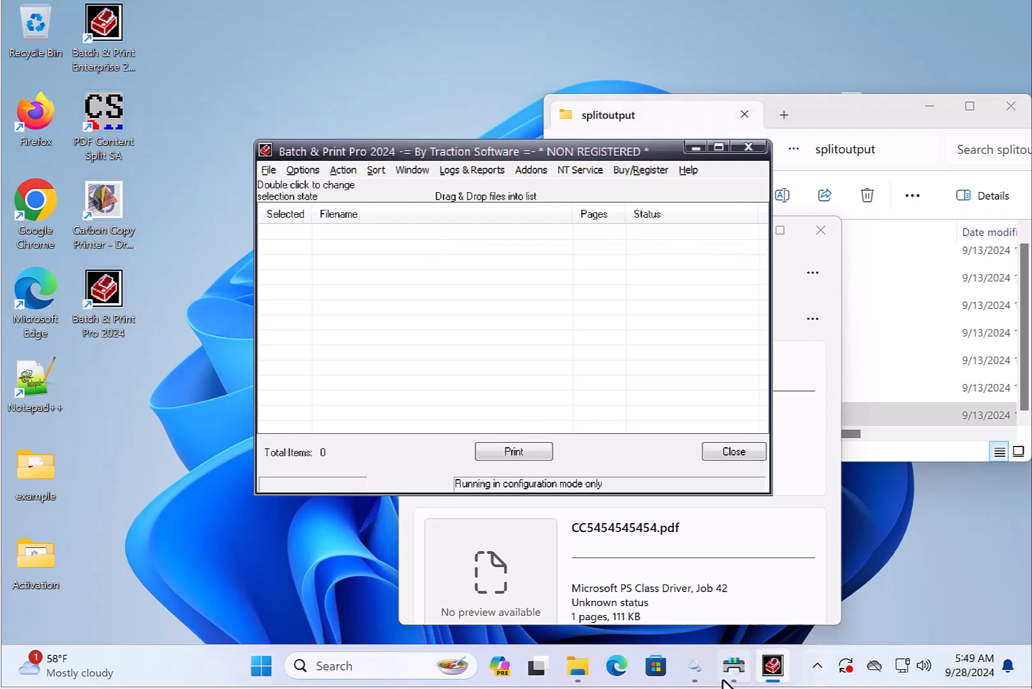
- Review the log-on account options in the Batch And Print Pro service properties, cancel, and close Services
{"action": "left_click", "coordinate": [694, 666]}
{"action": "double_click", "coordinate": [502, 432]}
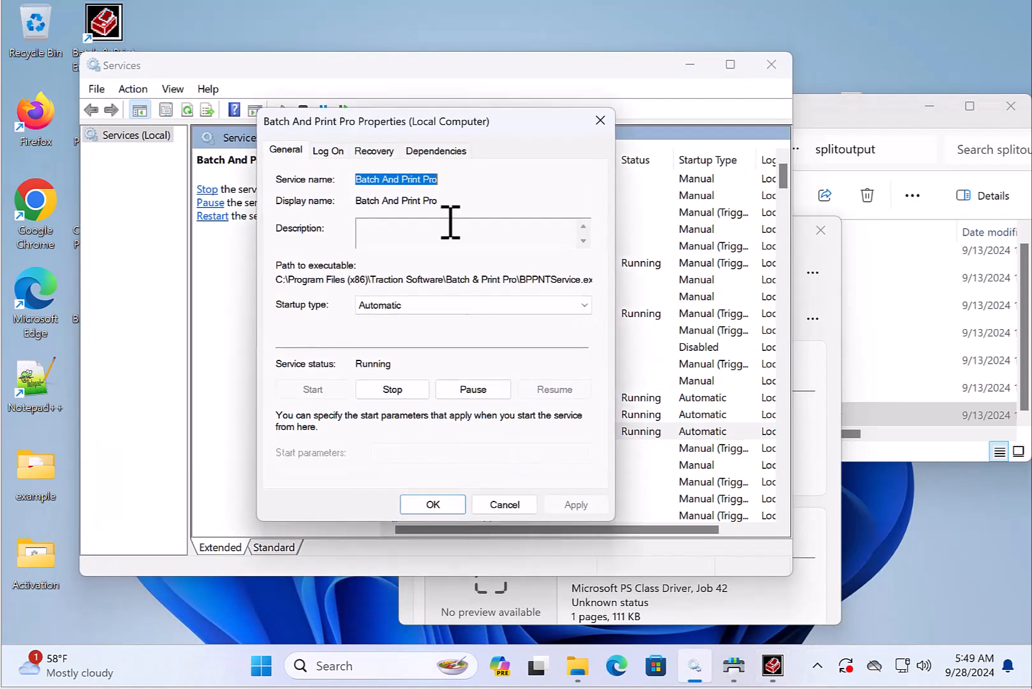
{"action": "left_click", "coordinate": [329, 151]}
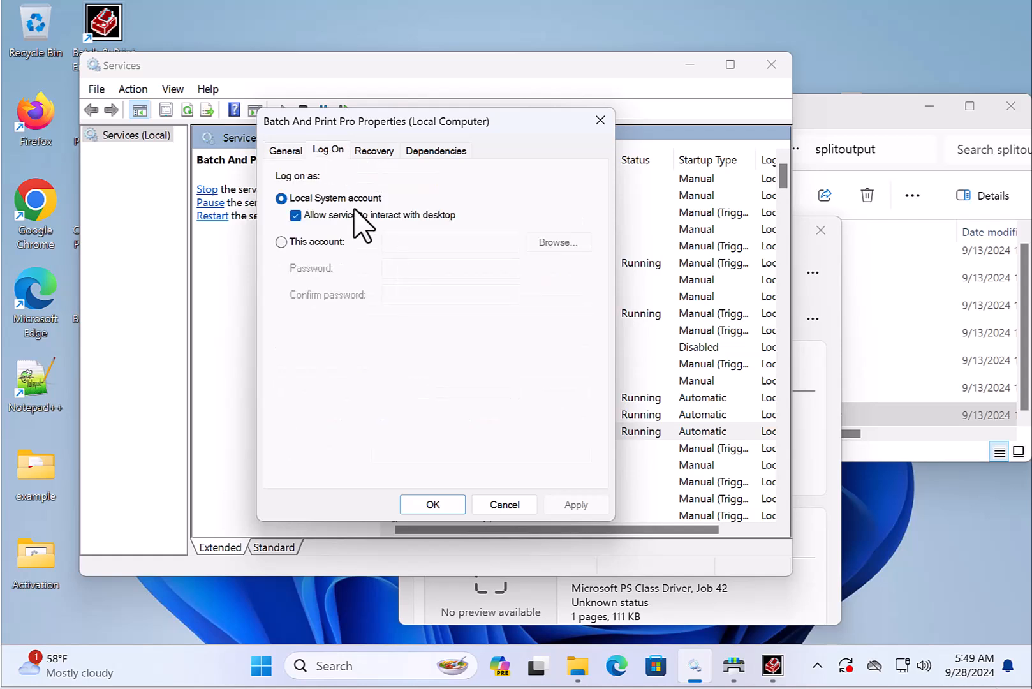
{"action": "left_click", "coordinate": [285, 241]}
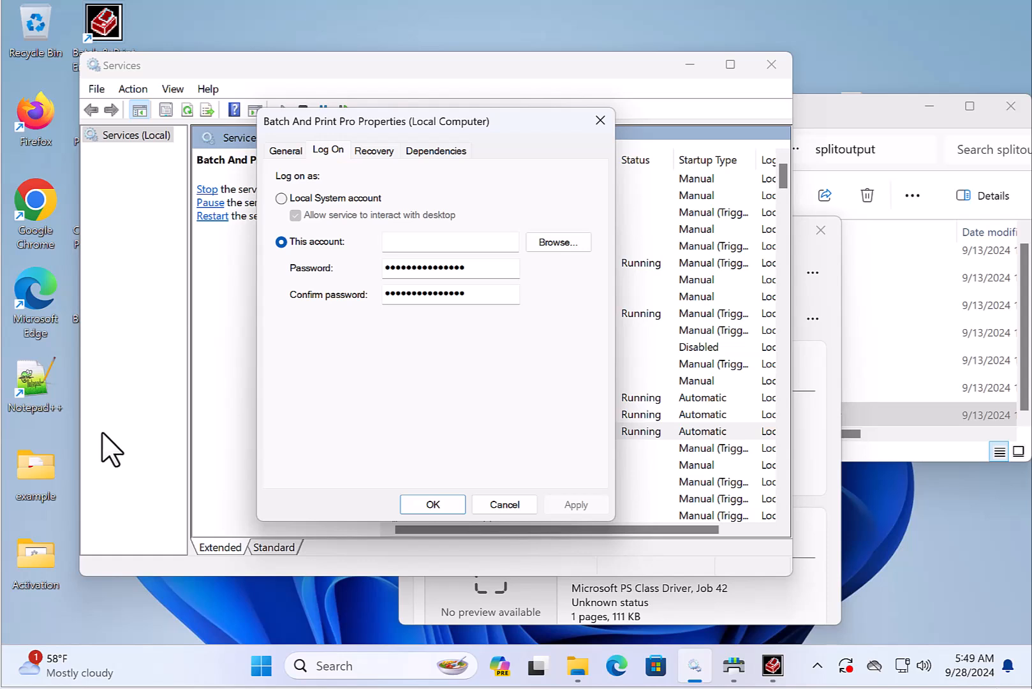
{"action": "left_click", "coordinate": [514, 501]}
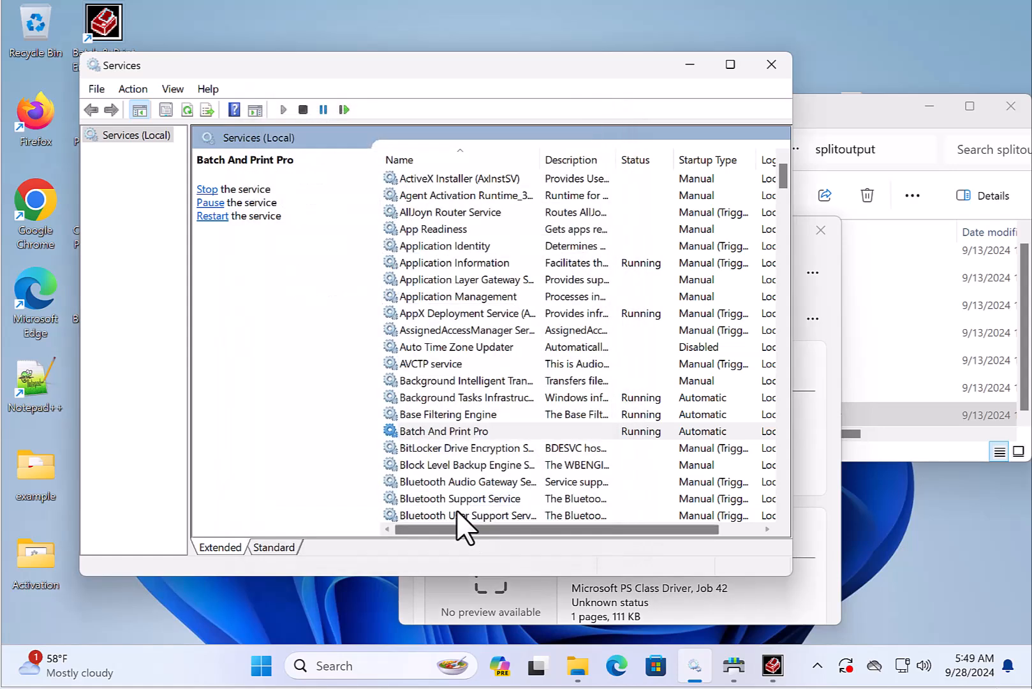
{"action": "left_click", "coordinate": [767, 64]}
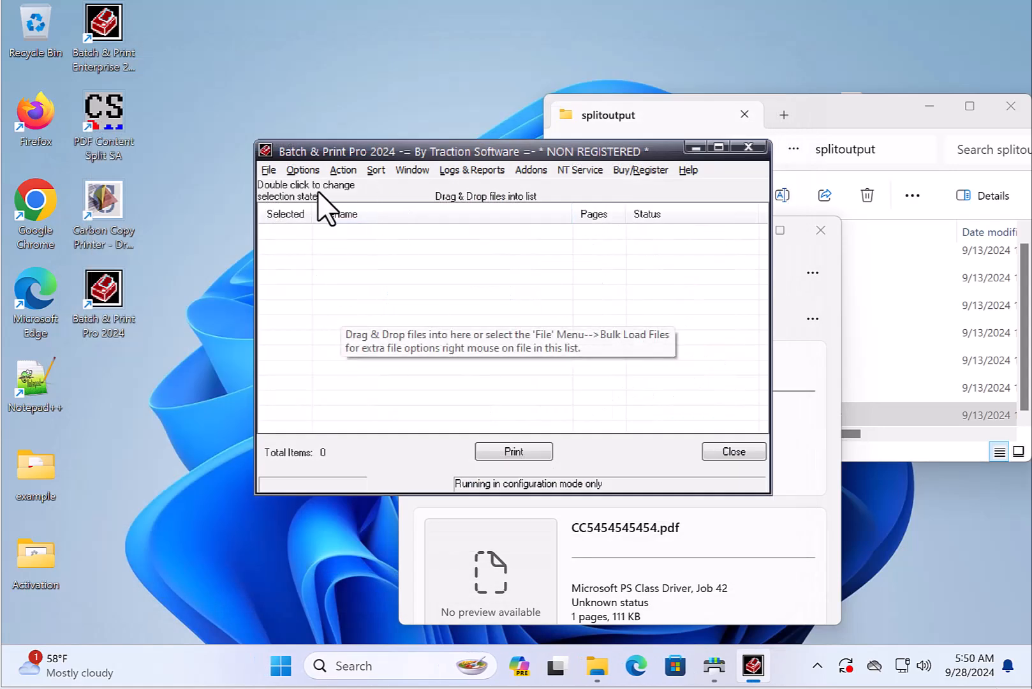
- Open the Directory Monitor Setup to review the monitored splitoutput entry, then close it without changes
{"action": "left_click", "coordinate": [302, 170]}
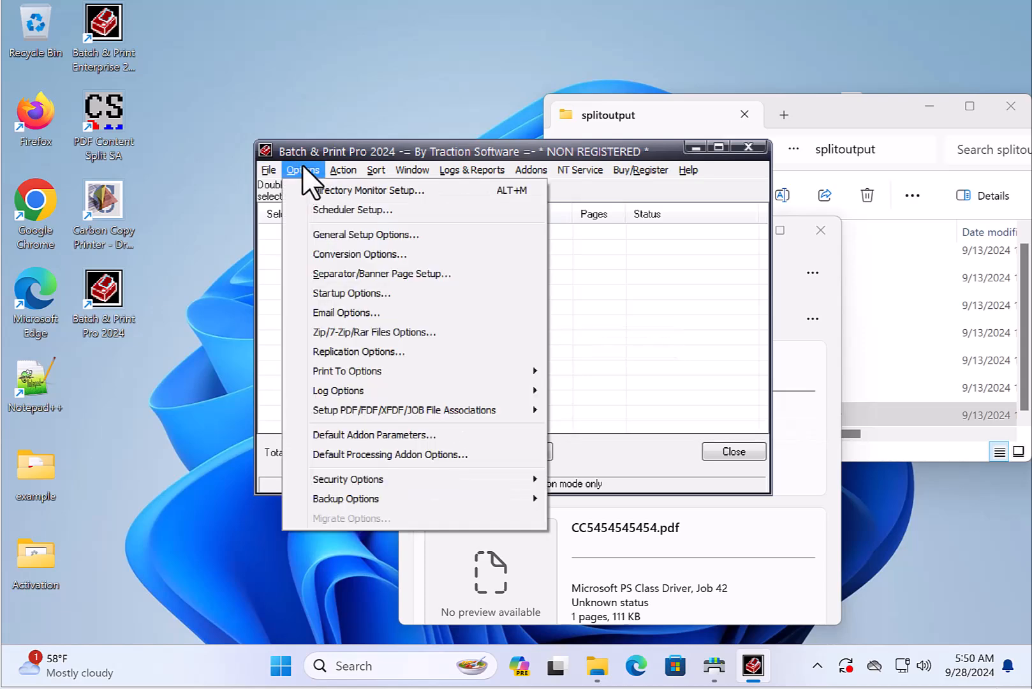
{"action": "left_click", "coordinate": [303, 170]}
{"action": "left_click", "coordinate": [306, 170]}
{"action": "left_click", "coordinate": [338, 191]}
{"action": "left_click", "coordinate": [227, 29]}
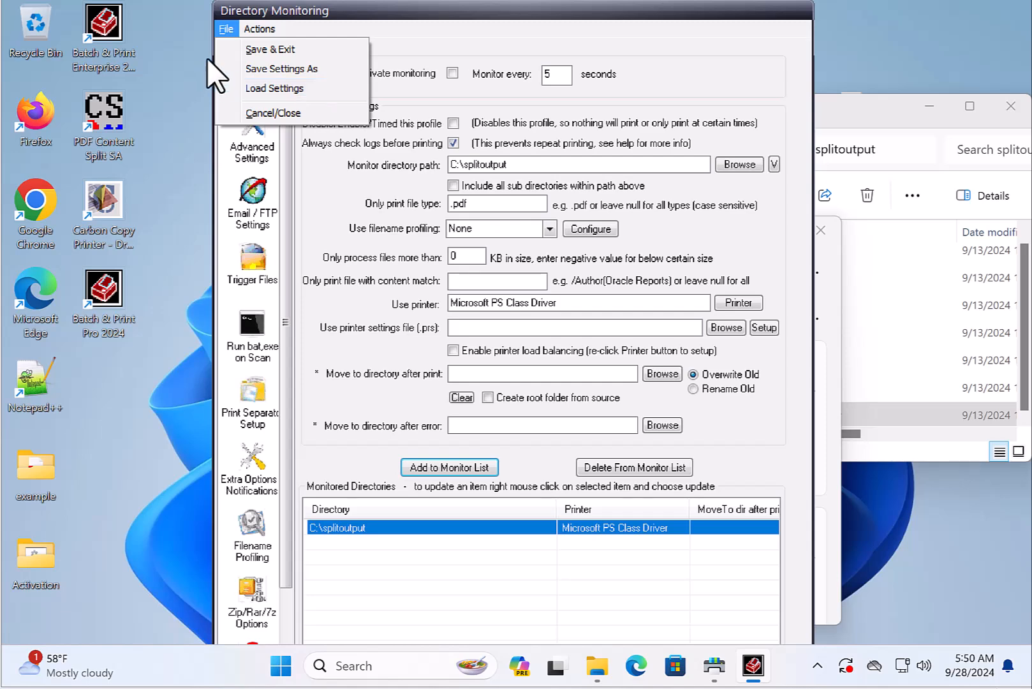
{"action": "left_click", "coordinate": [284, 112]}
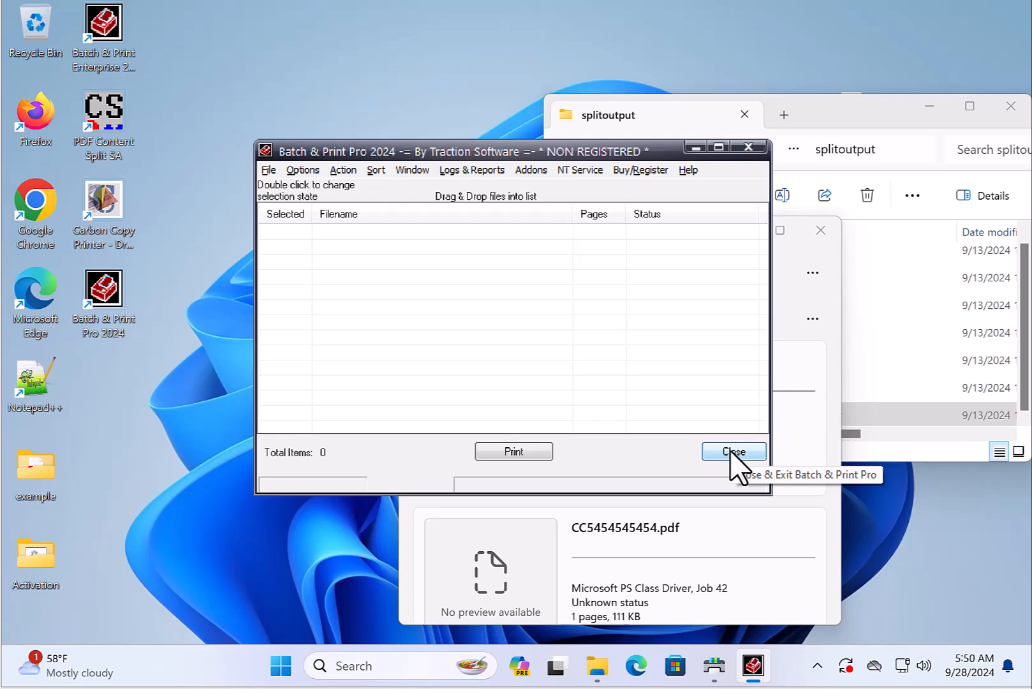
- Open the folder containing the settings files and open the properties of the BPPNTService application
{"action": "key", "text": "alt+a"}
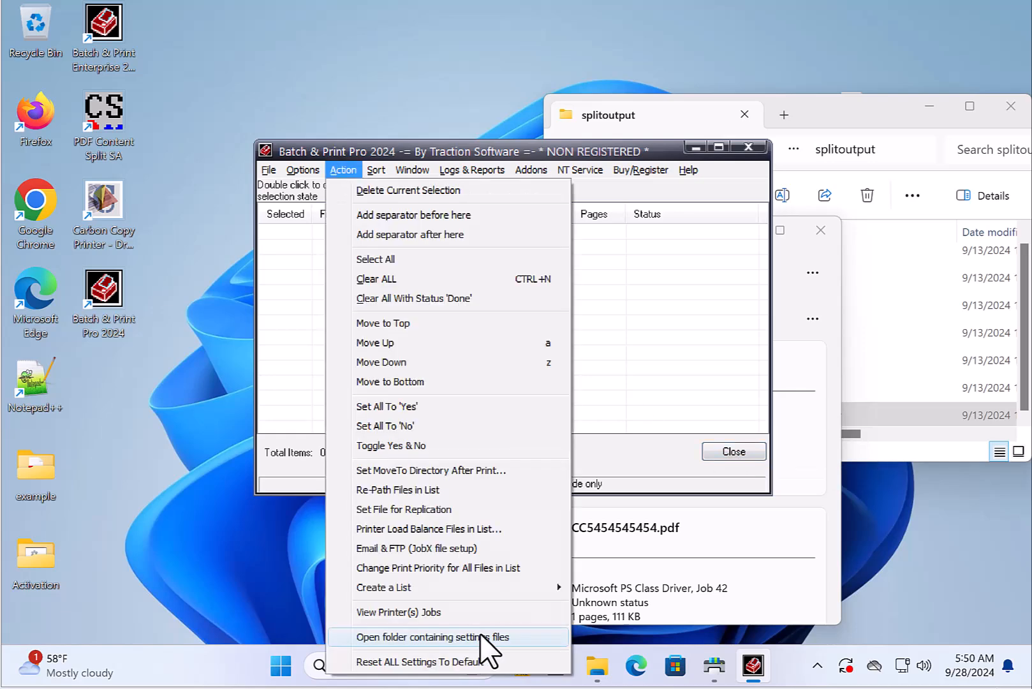
{"action": "left_click", "coordinate": [480, 635]}
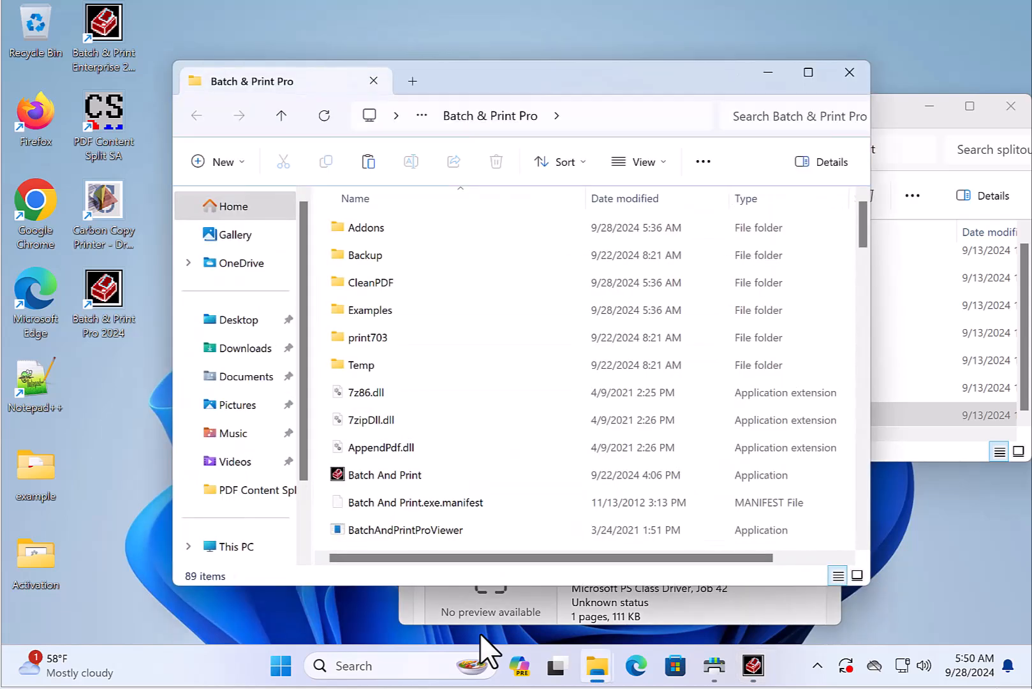
{"action": "scroll", "coordinate": [869, 255], "scroll_direction": "down", "scroll_amount": 4}
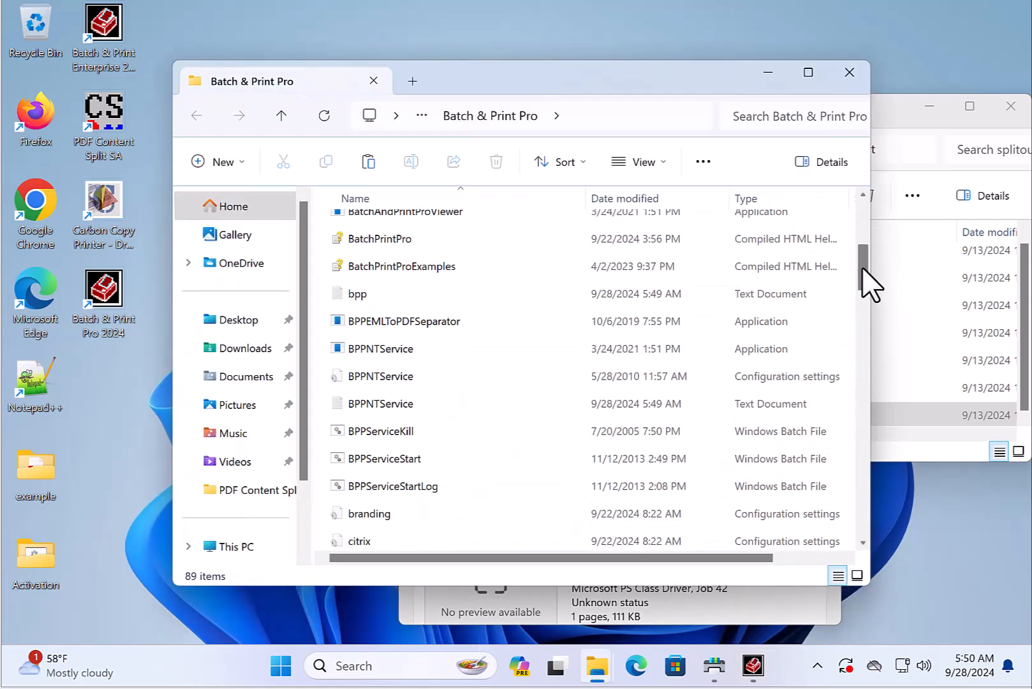
{"action": "left_click", "coordinate": [380, 349]}
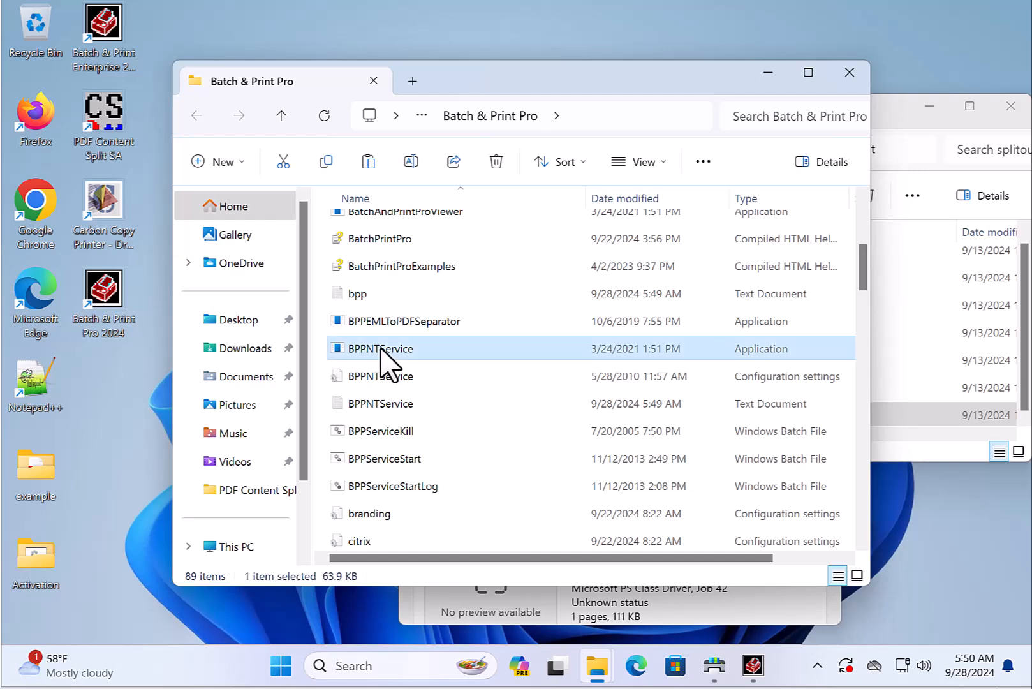
{"action": "right_click", "coordinate": [381, 349]}
{"action": "left_click", "coordinate": [488, 561]}
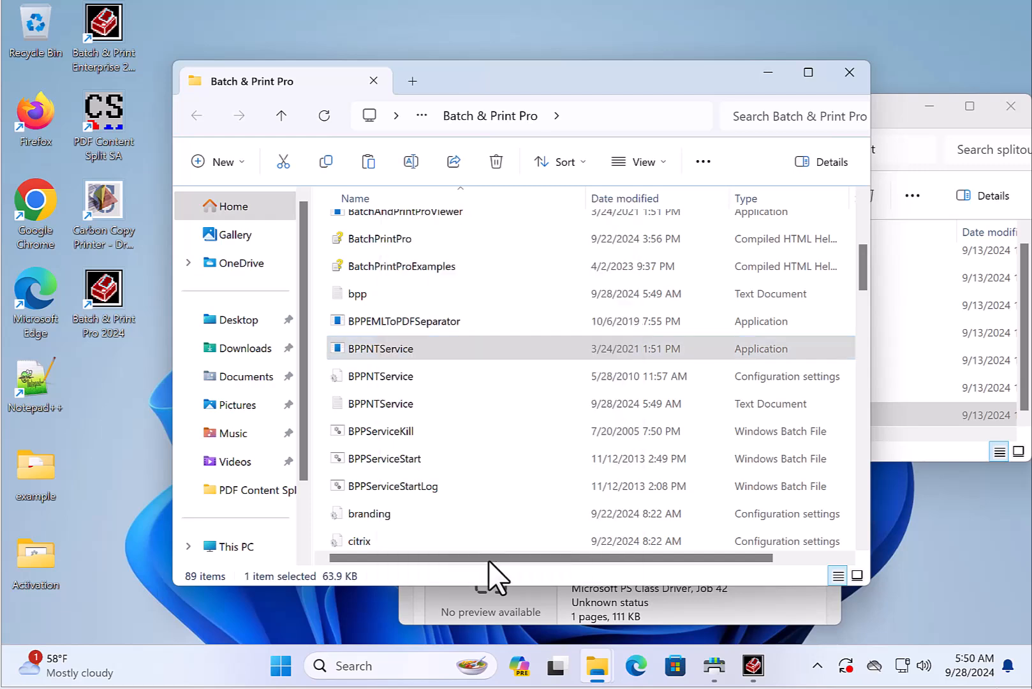
{"action": "left_click", "coordinate": [461, 609]}
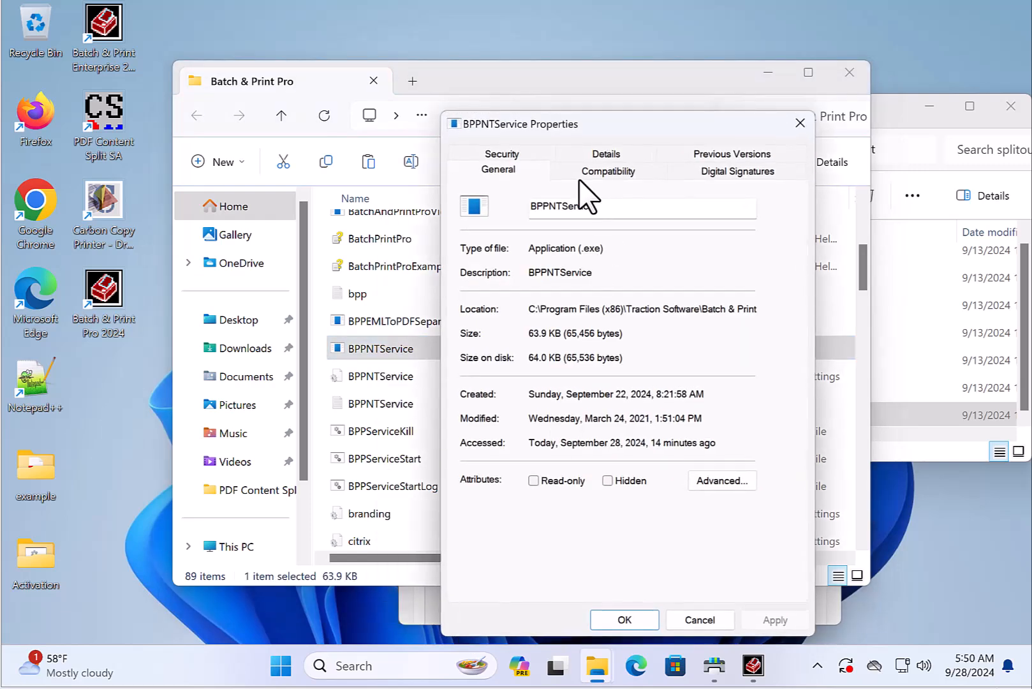
- Review BPPNTService's compatibility options, toggling Run this program as an administrator, and cancel the dialog
{"action": "left_click", "coordinate": [580, 177]}
{"action": "left_click", "coordinate": [474, 469]}
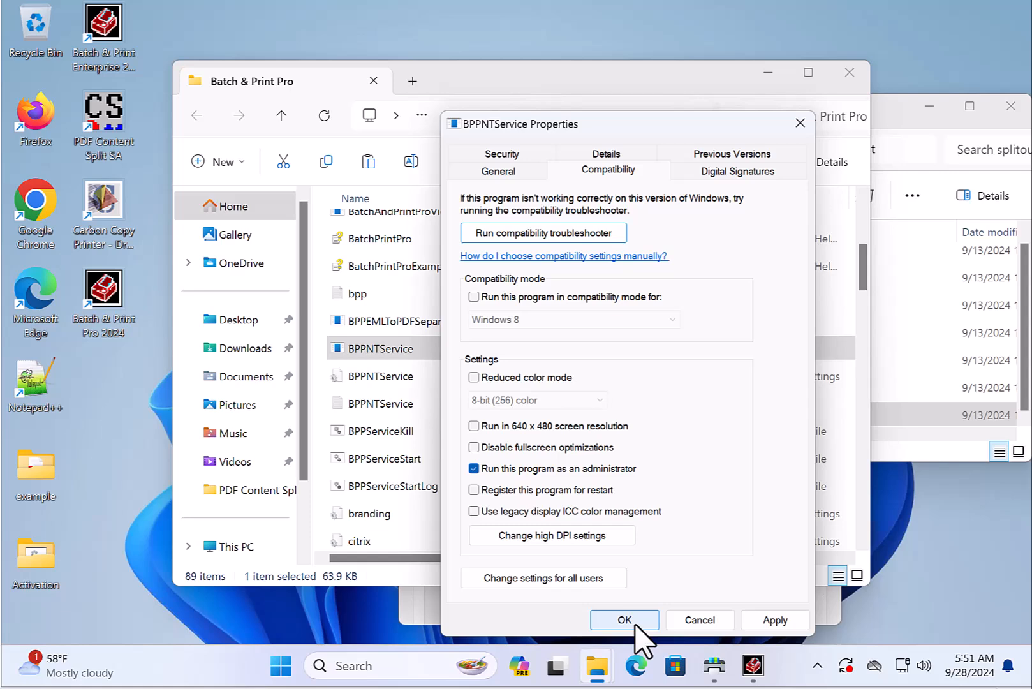
{"action": "left_click", "coordinate": [475, 468]}
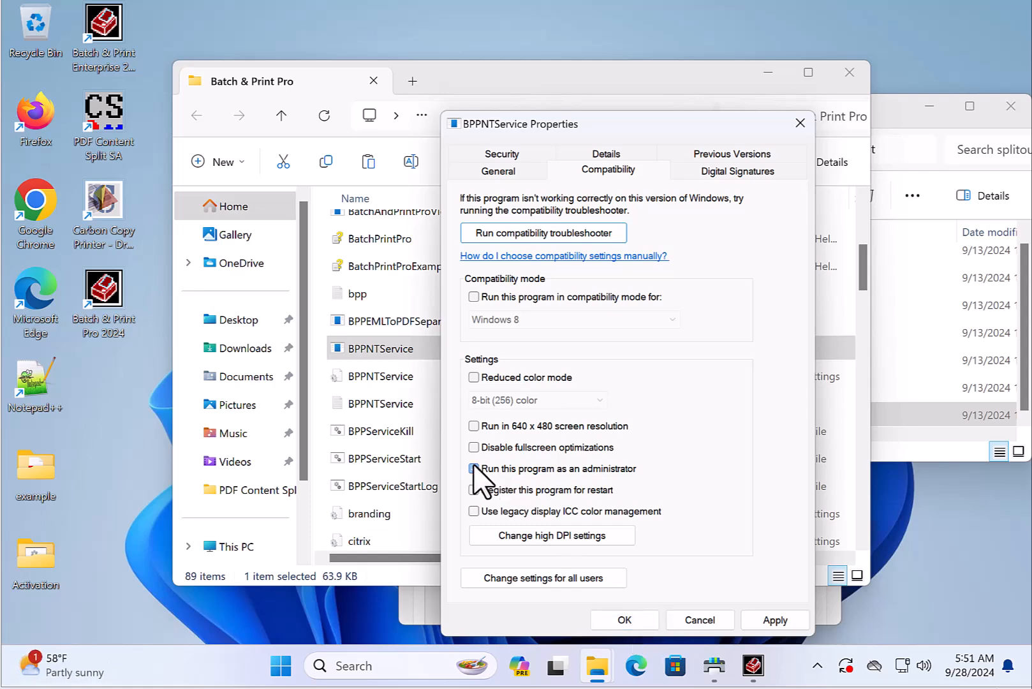
{"action": "left_click", "coordinate": [705, 619]}
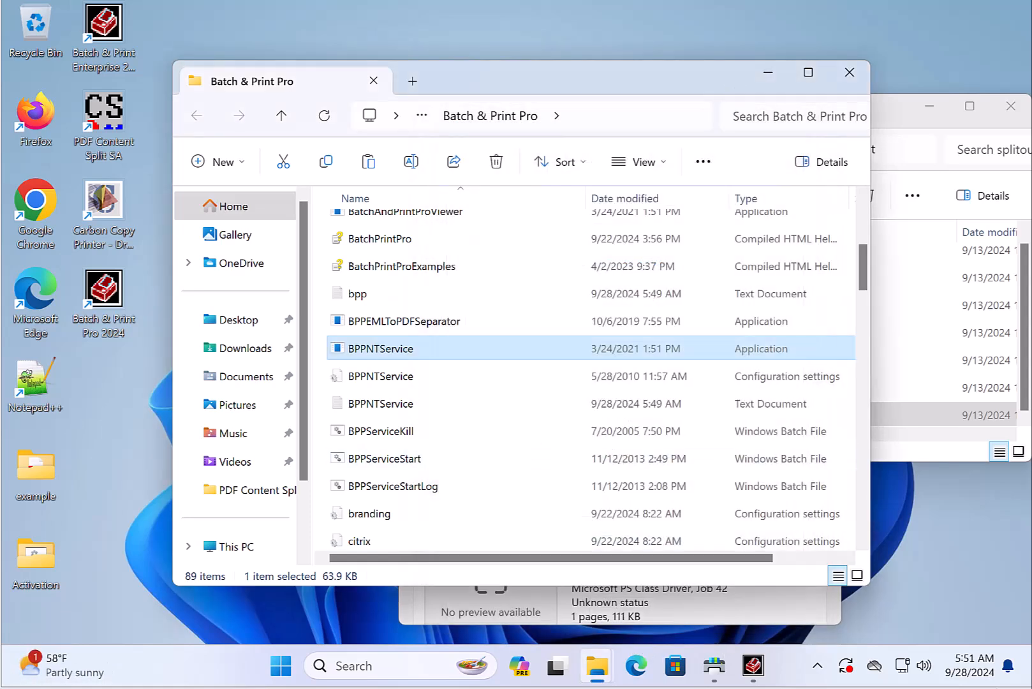